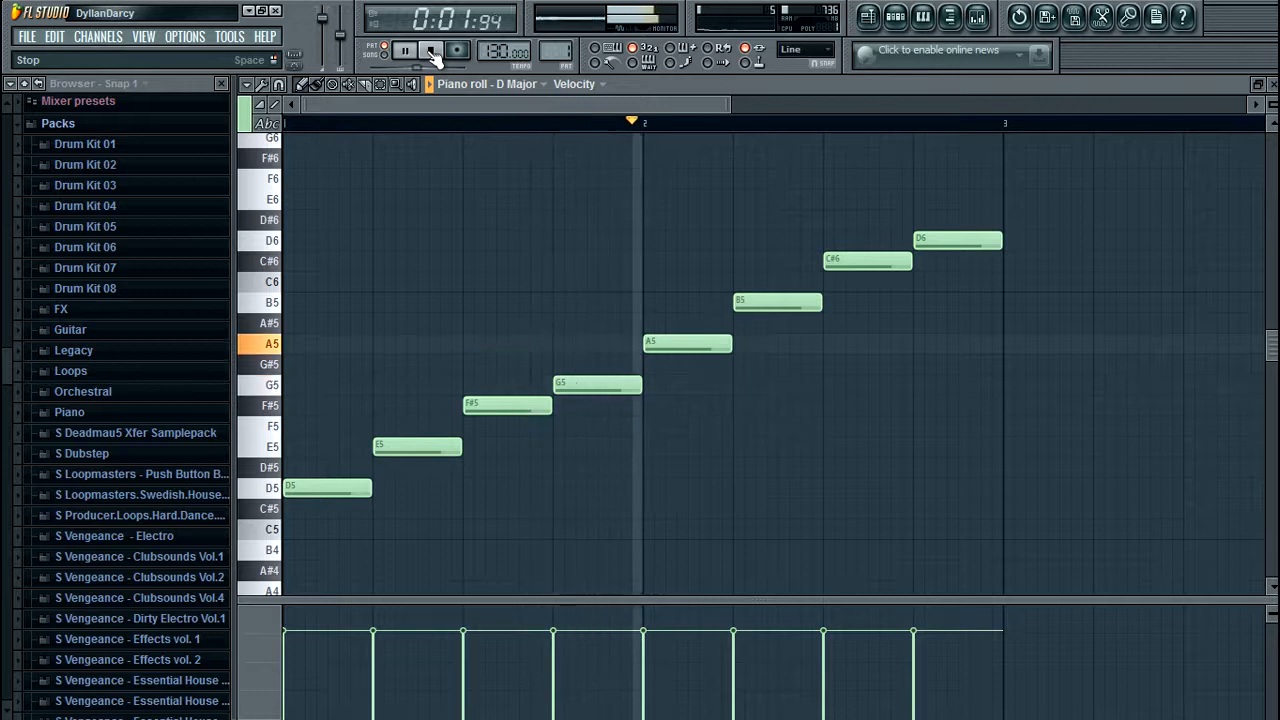
Step: Stop playback and stack F#5 and A5 above the first D5 note of the D major scale
{"action": "left_click", "coordinate": [432, 50]}
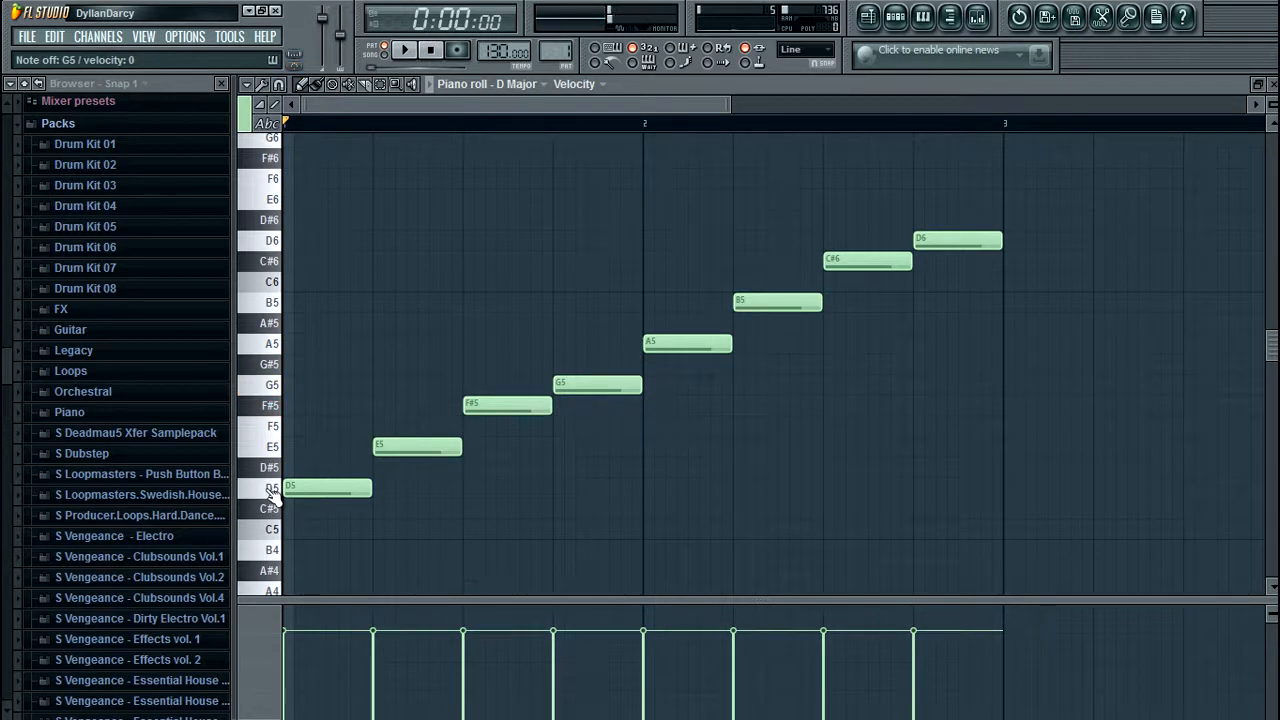
{"action": "left_click", "coordinate": [305, 411]}
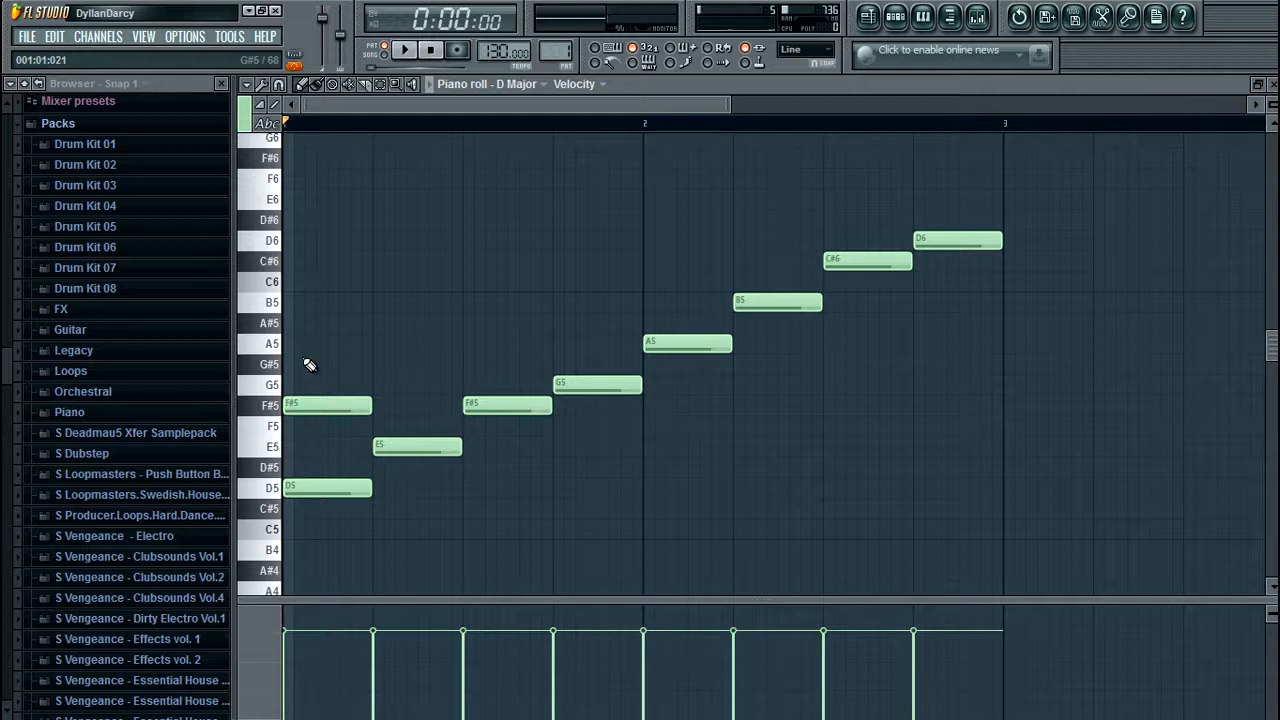
{"action": "left_click", "coordinate": [303, 345]}
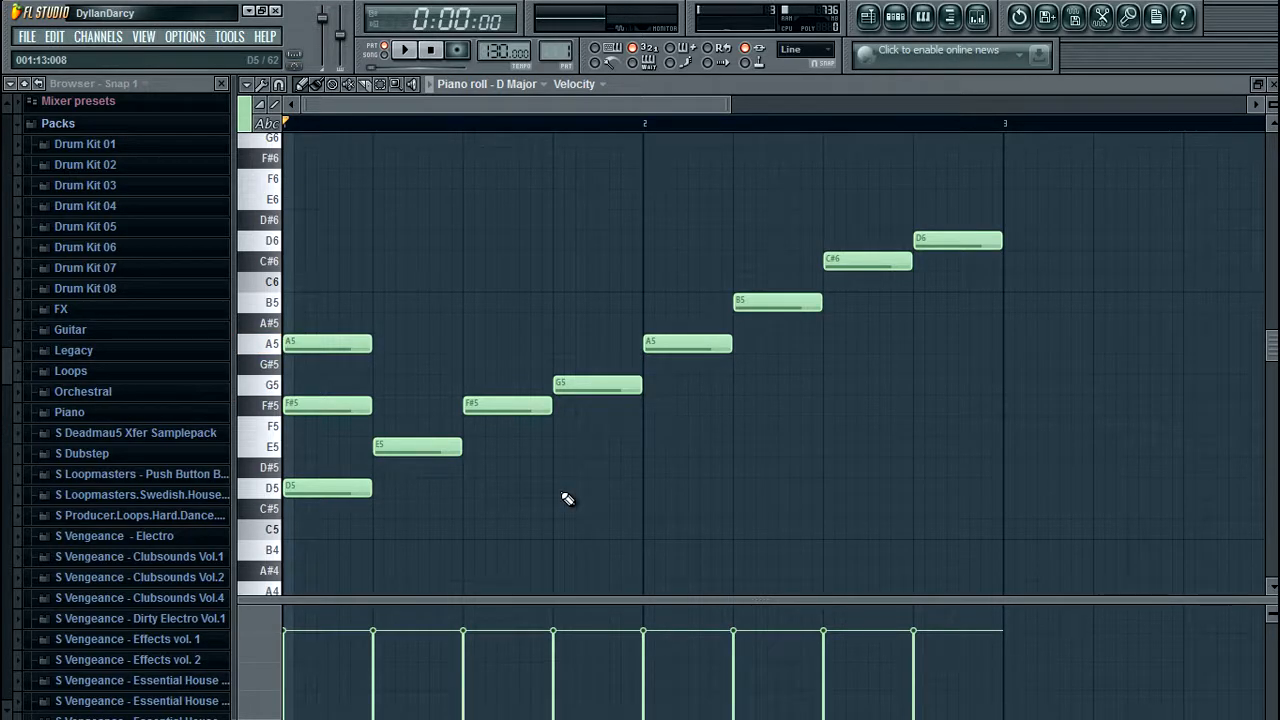
Step: Stack G5 and B5 above the E5 note and play back the start of the chord progression
{"action": "left_click", "coordinate": [276, 448]}
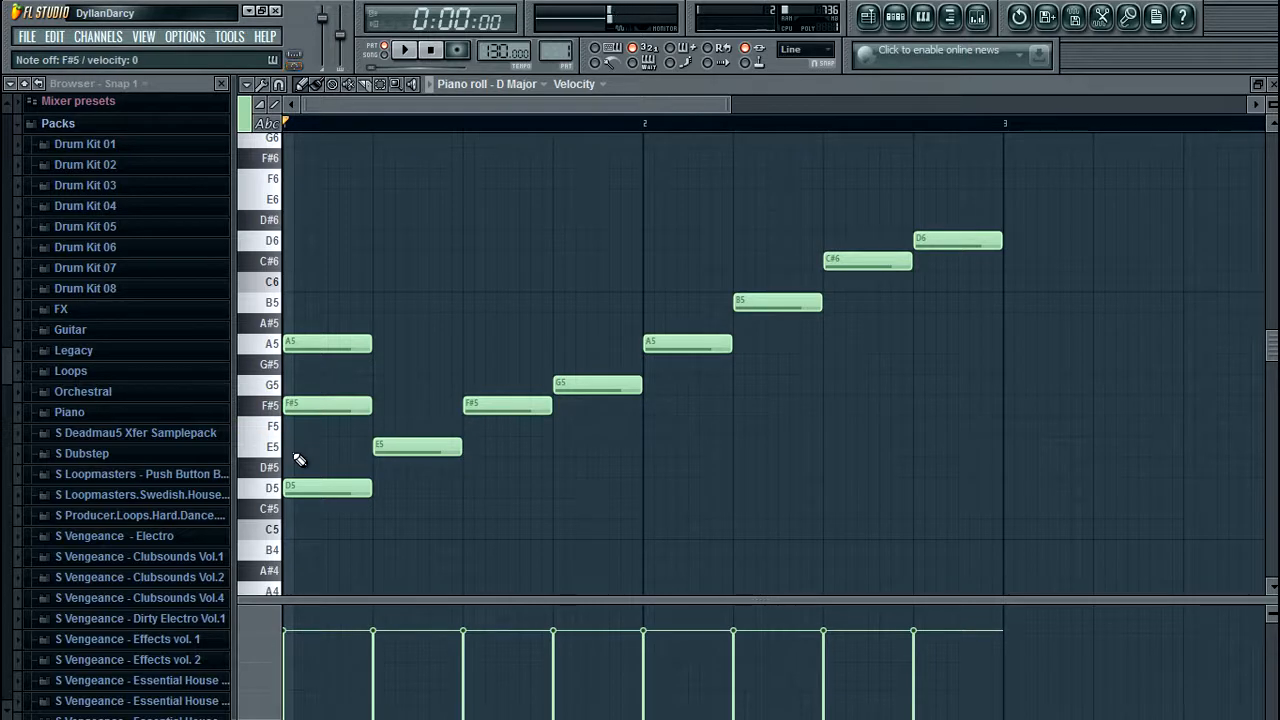
{"action": "left_click", "coordinate": [378, 390]}
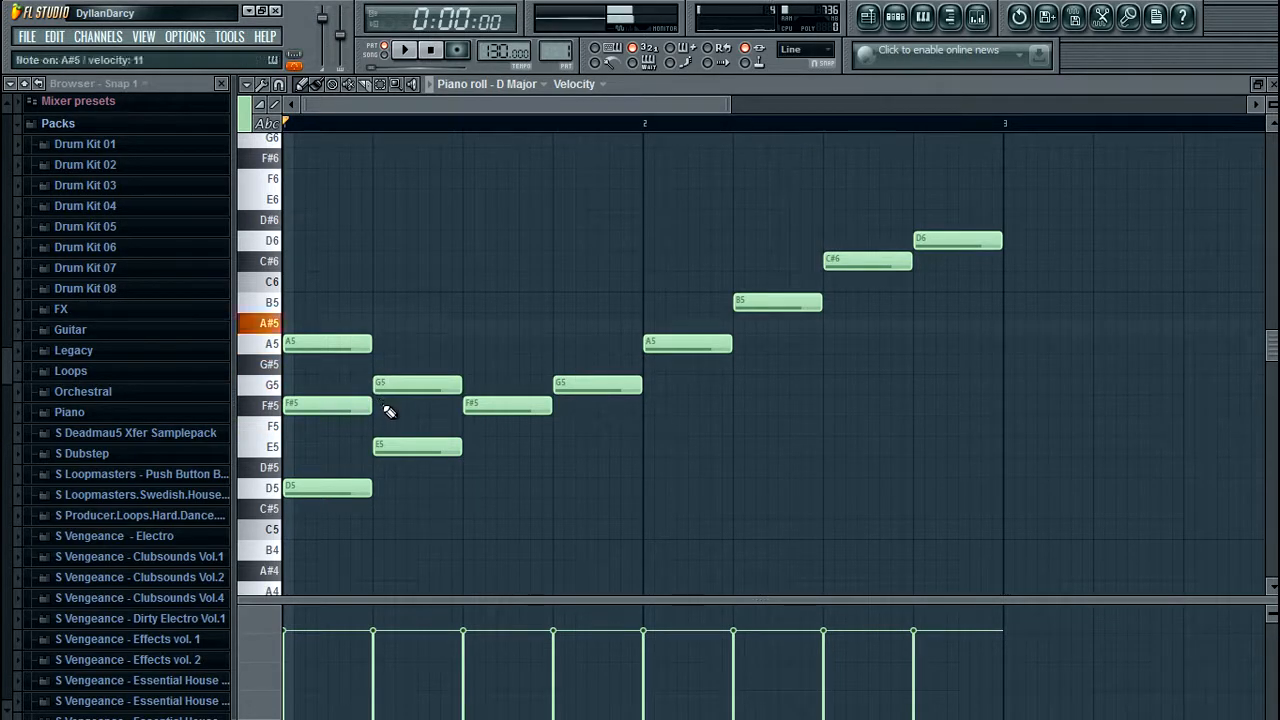
{"action": "left_click", "coordinate": [380, 304]}
{"action": "left_click", "coordinate": [404, 50]}
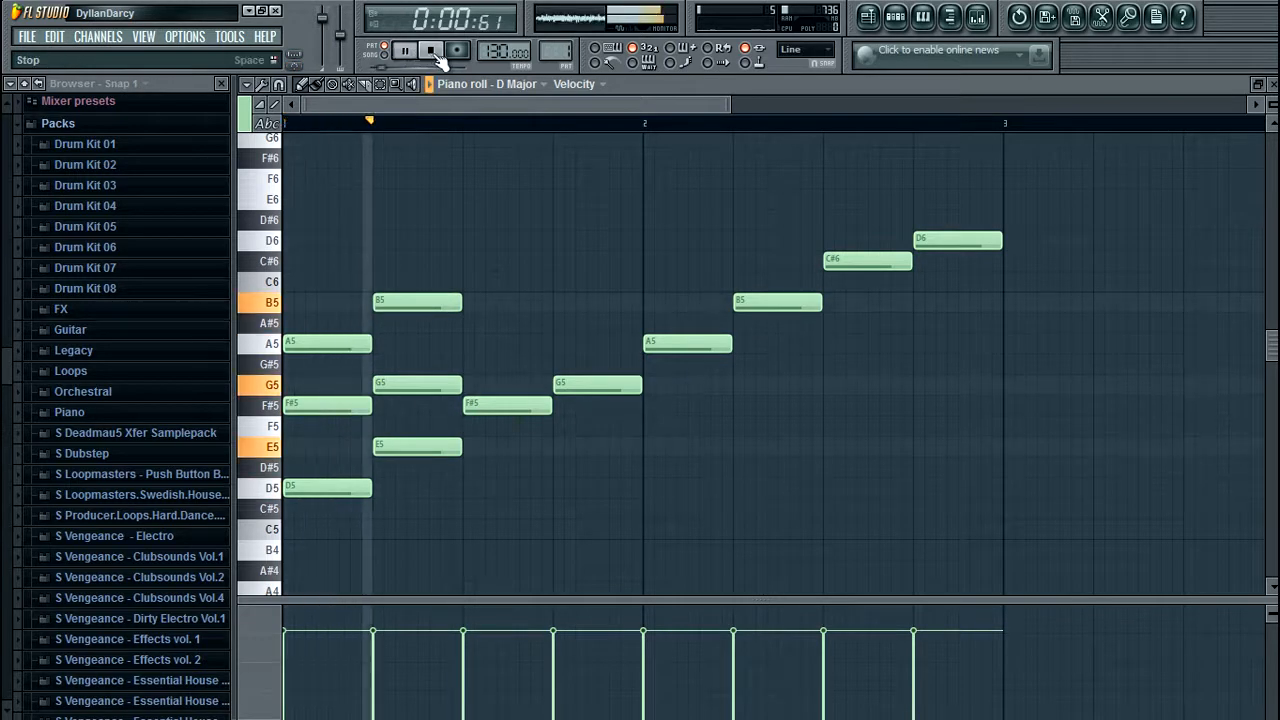
{"action": "left_click", "coordinate": [433, 51]}
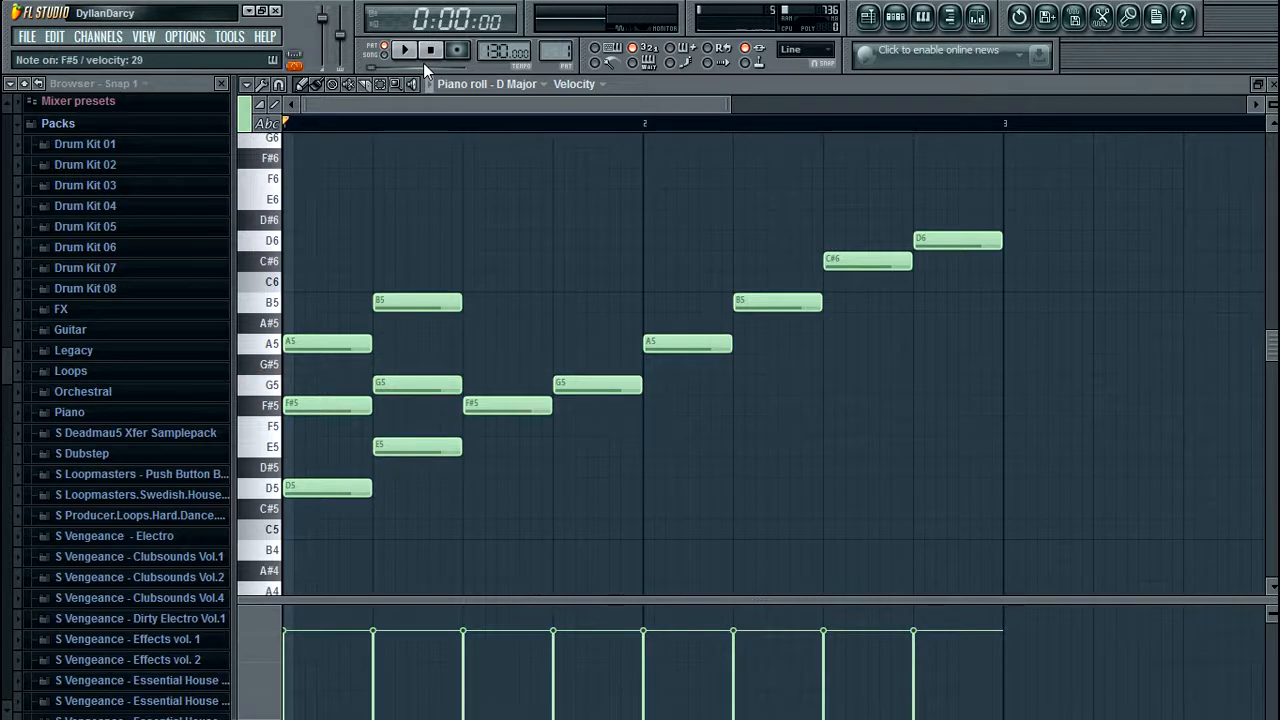
Step: Complete the chord on the F#5 note with A5 and C#6 aligned above it, and play it back
{"action": "left_click", "coordinate": [468, 342]}
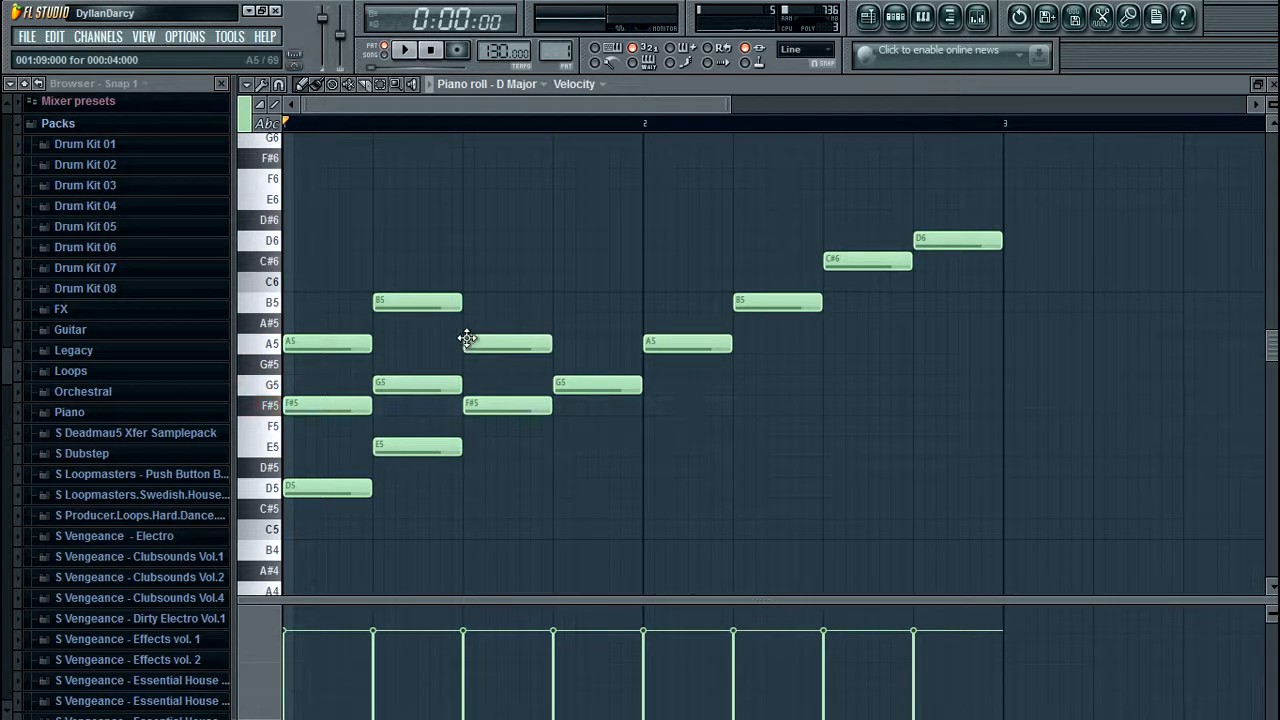
{"action": "left_click", "coordinate": [560, 262]}
{"action": "left_click", "coordinate": [430, 83]}
{"action": "left_click", "coordinate": [433, 54]}
{"action": "left_click_drag", "start_coordinate": [580, 262], "coordinate": [491, 263]}
{"action": "left_click", "coordinate": [405, 51]}
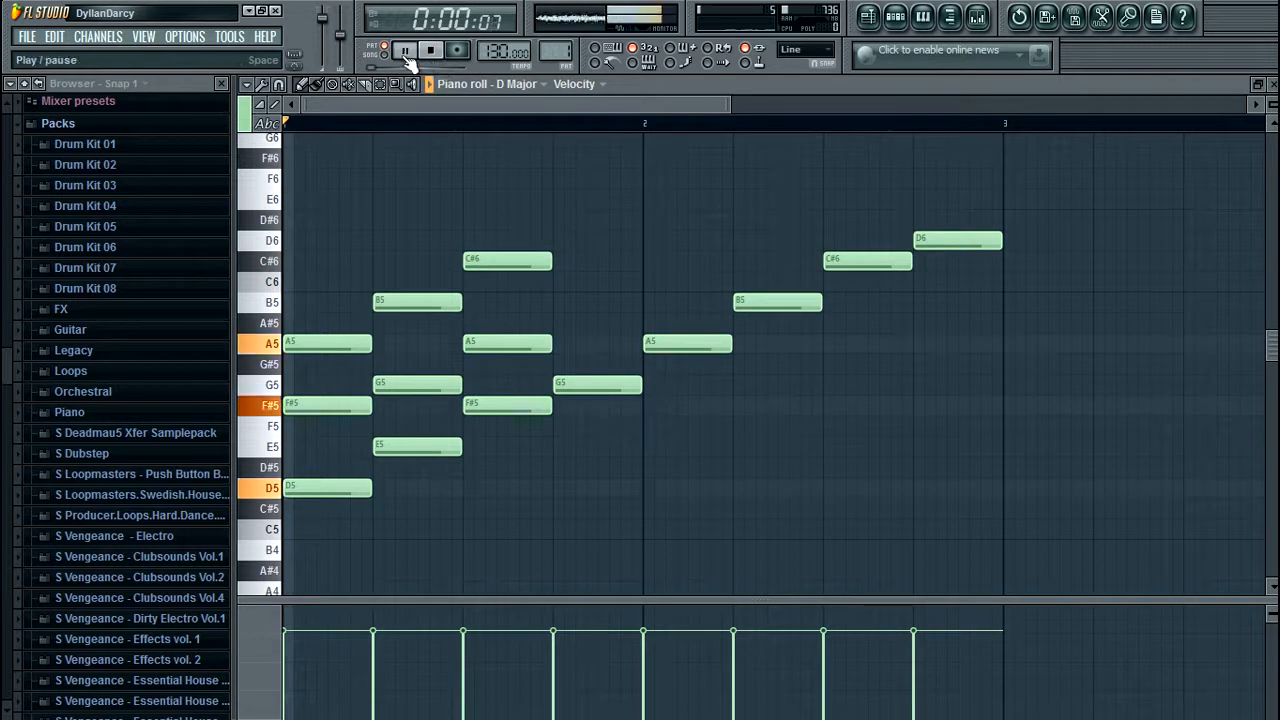
{"action": "left_click", "coordinate": [432, 52]}
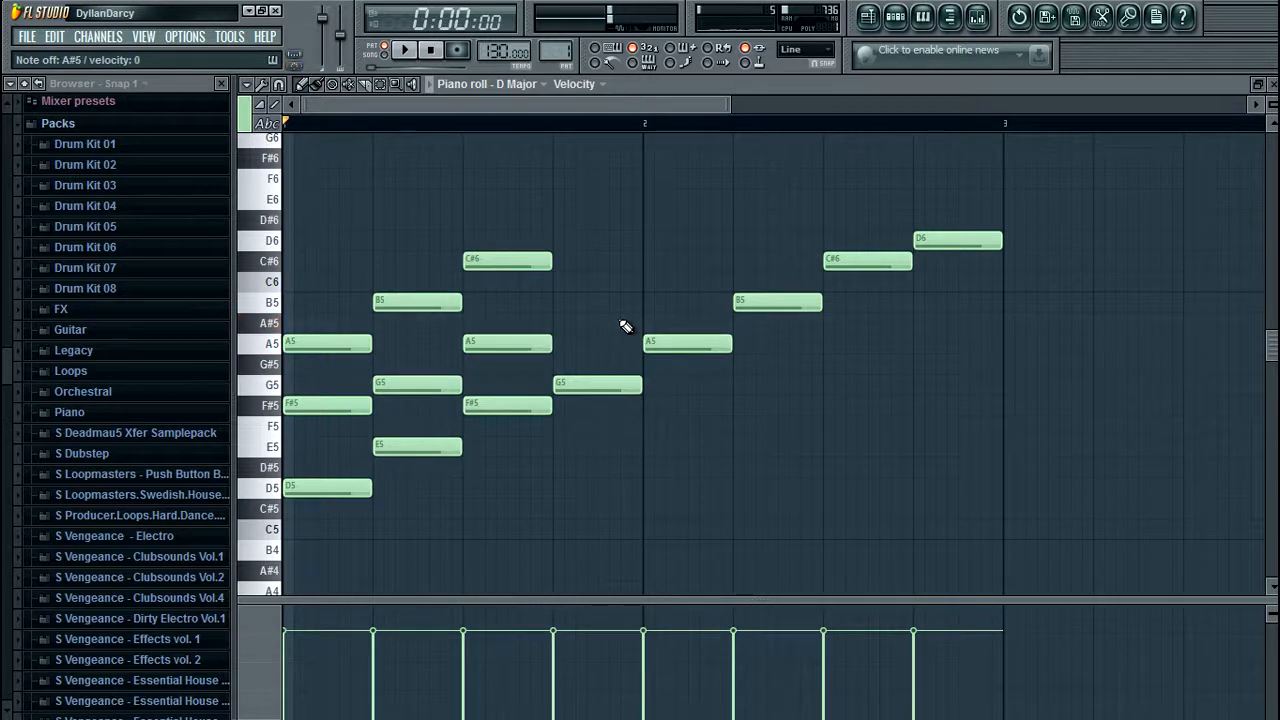
Step: Stack B5 and D6 above the G5 note and play back the first four chords
{"action": "left_click", "coordinate": [566, 304]}
{"action": "left_click_drag", "start_coordinate": [591, 304], "coordinate": [580, 307]}
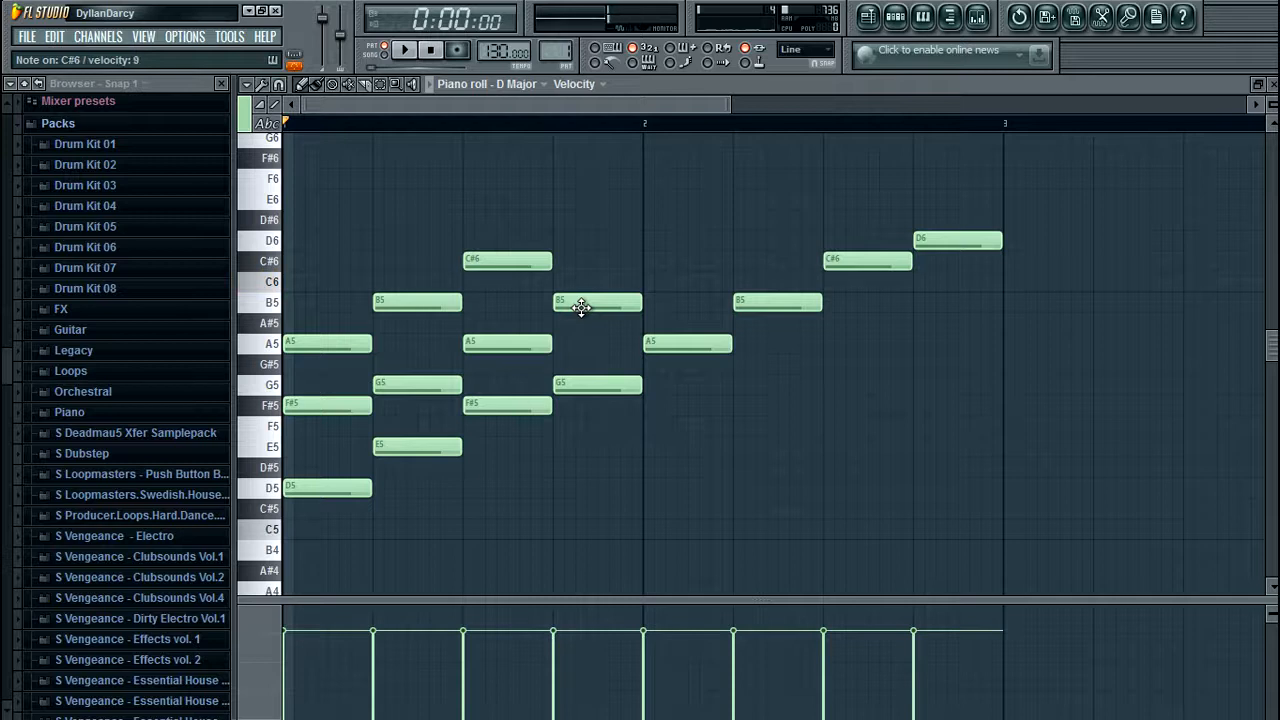
{"action": "left_click", "coordinate": [566, 243]}
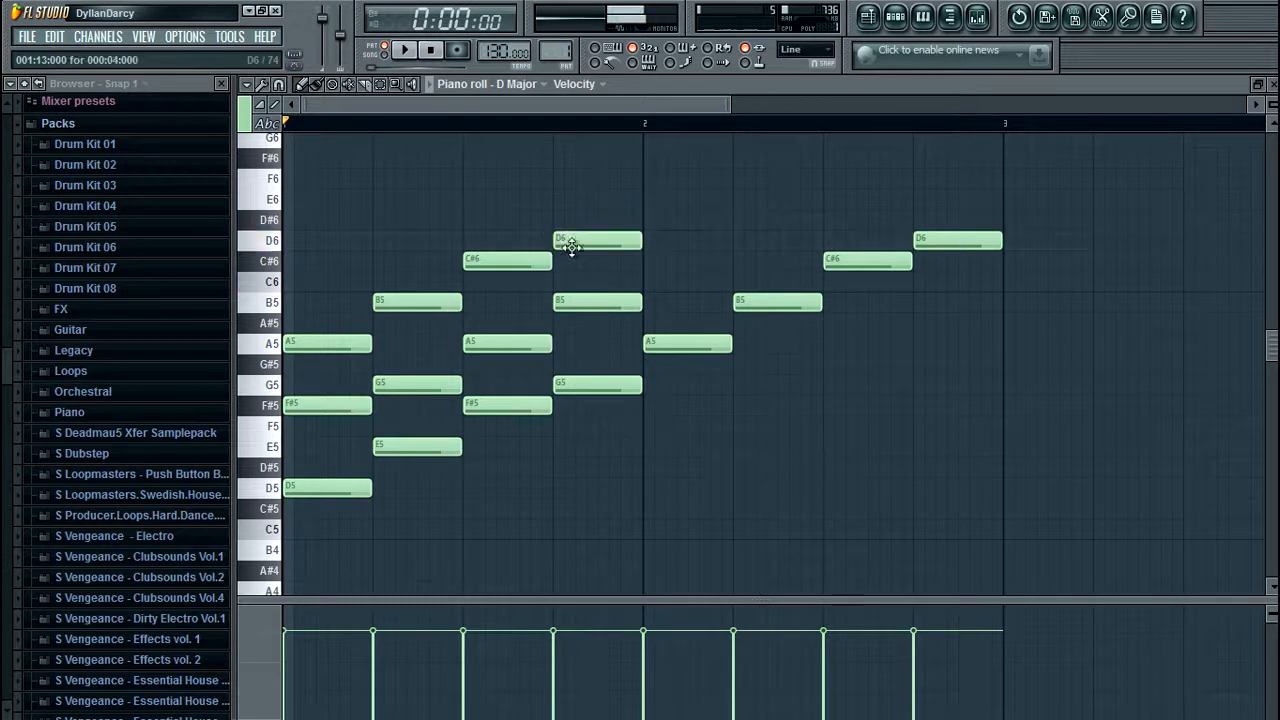
{"action": "left_click", "coordinate": [405, 50]}
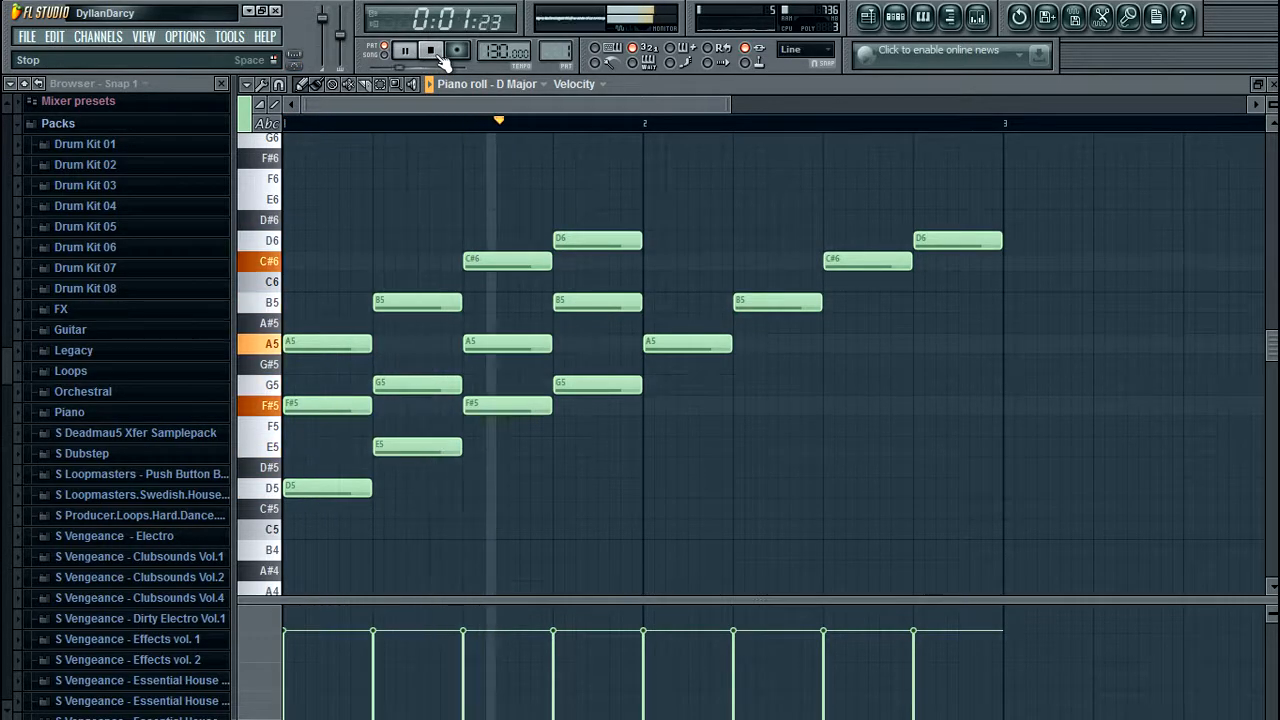
{"action": "left_click", "coordinate": [438, 54]}
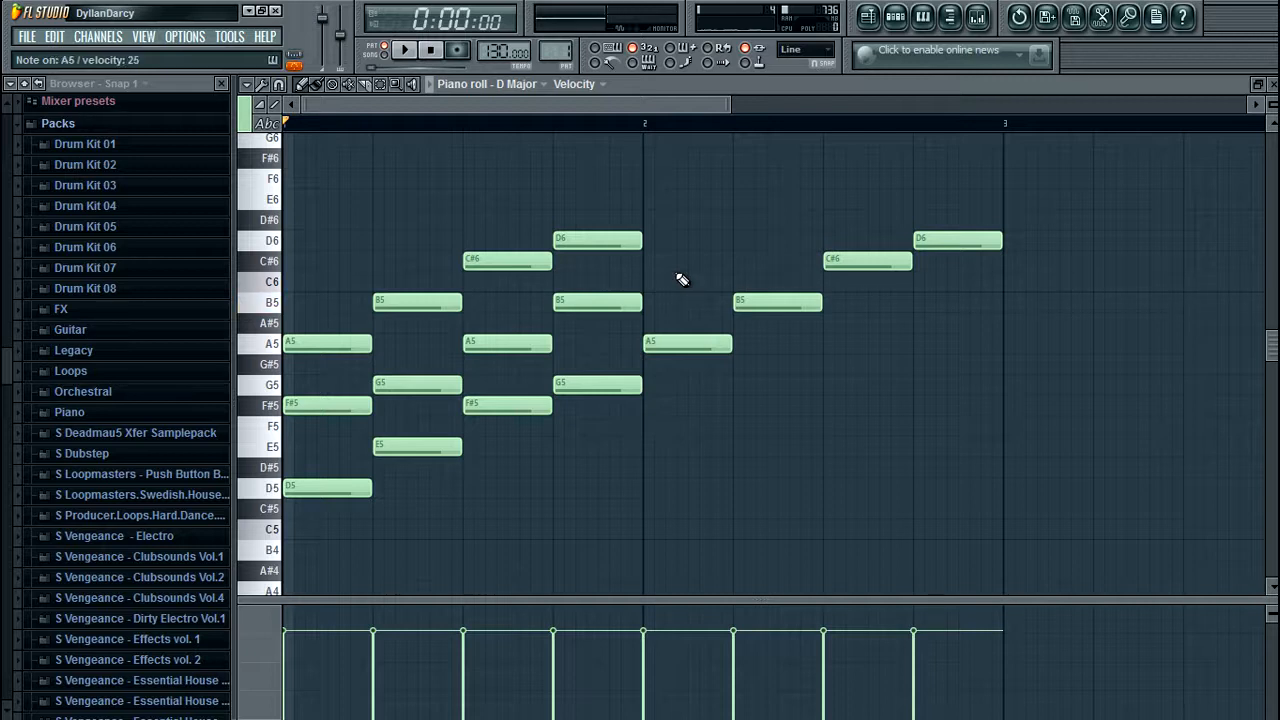
Step: Stack C#6 and E6 above the A5 note at bar 2, and D6 and F#6 above the following B5 note
{"action": "left_click", "coordinate": [647, 261]}
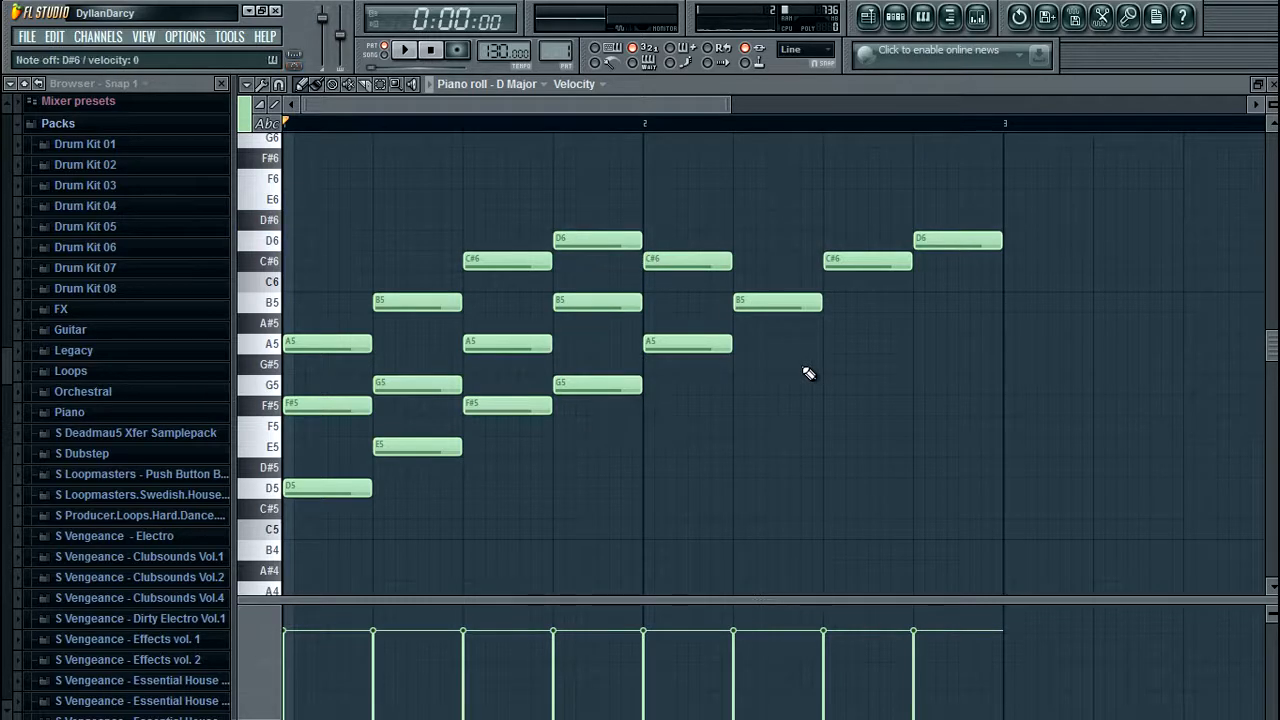
{"action": "left_click", "coordinate": [649, 200]}
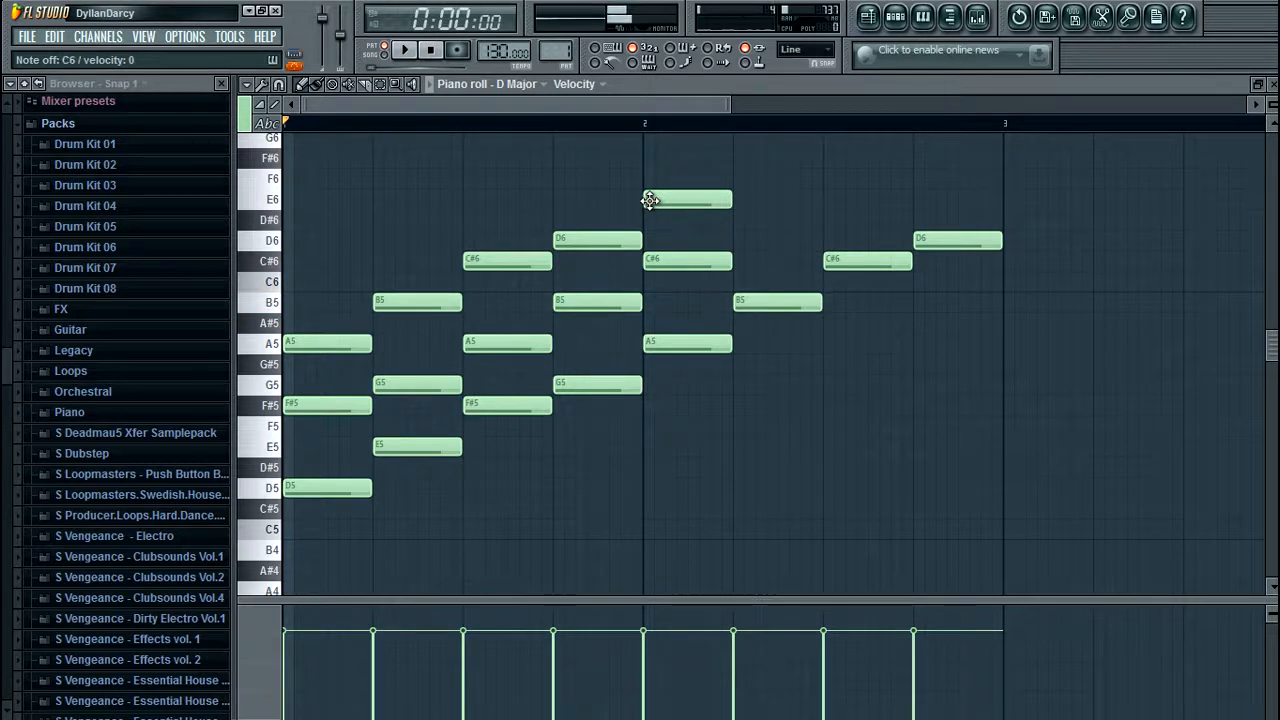
{"action": "left_click", "coordinate": [736, 241]}
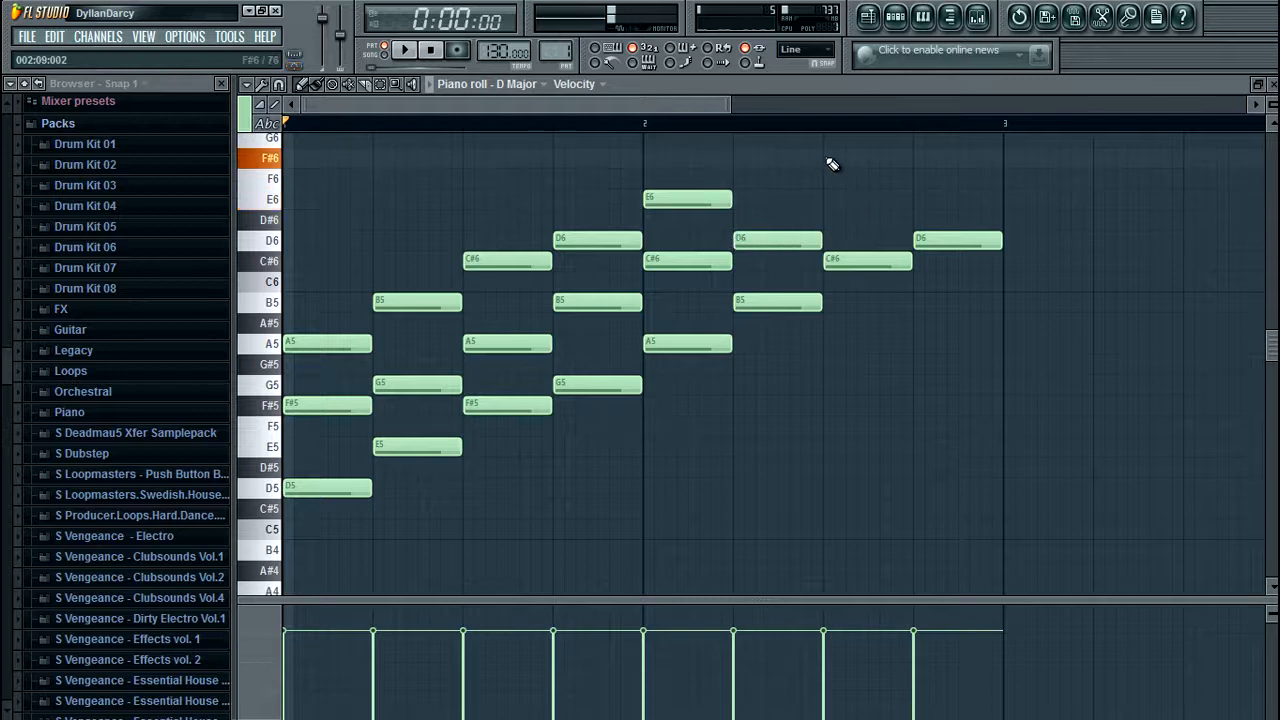
{"action": "left_click", "coordinate": [748, 162]}
Step: Stack E6 and G6 above the C#6 root note, and F#6 and A6 above the final D6 root note
{"action": "scroll", "coordinate": [797, 271], "scroll_direction": "up", "scroll_amount": 3}
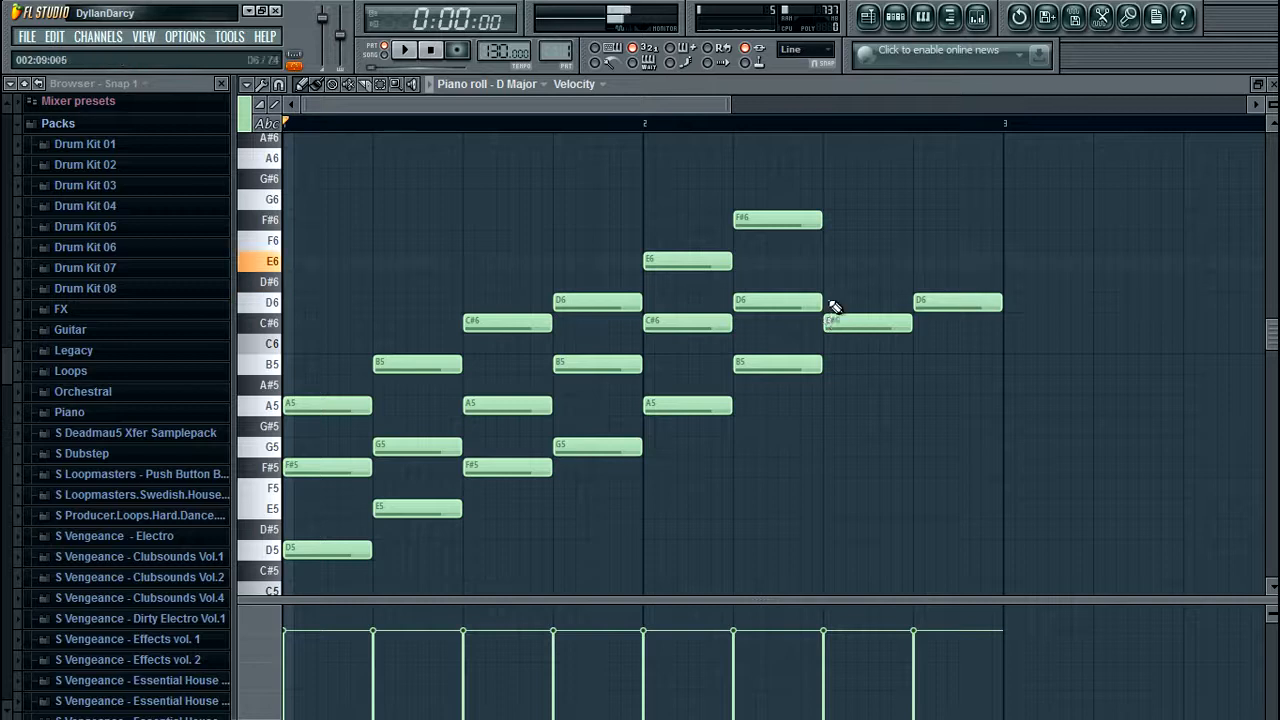
{"action": "left_click", "coordinate": [826, 261]}
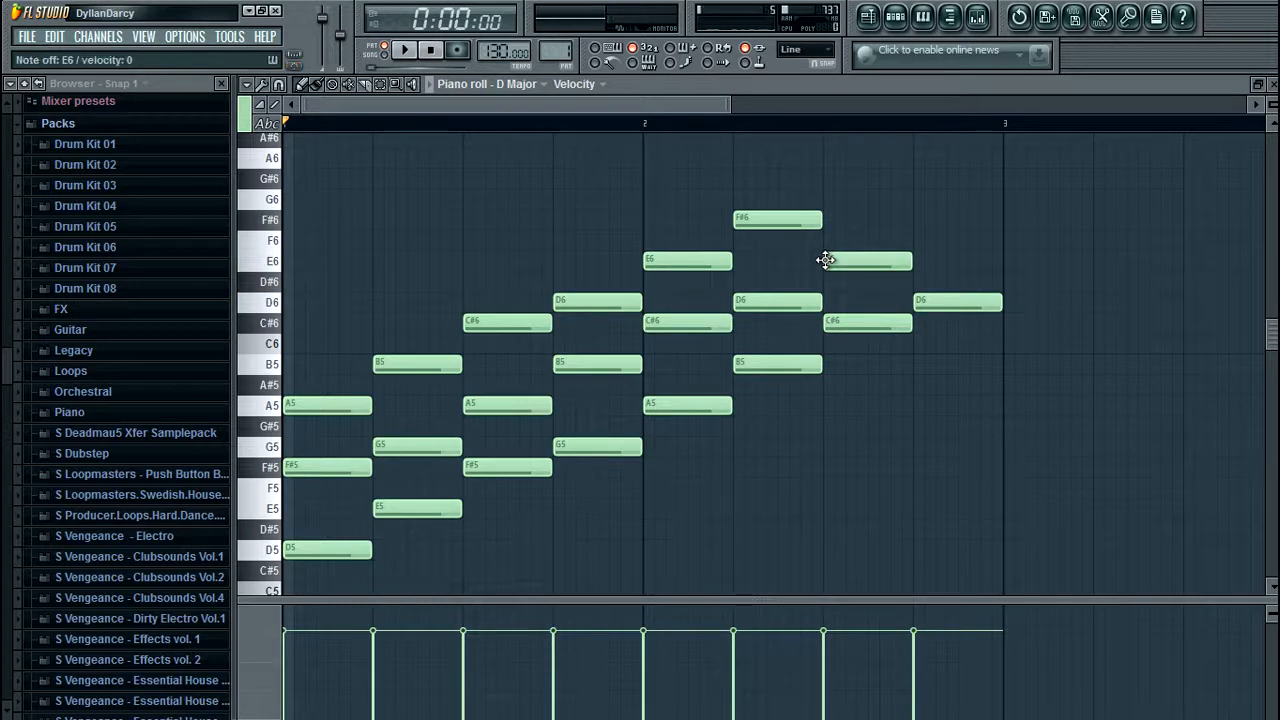
{"action": "left_click", "coordinate": [826, 198]}
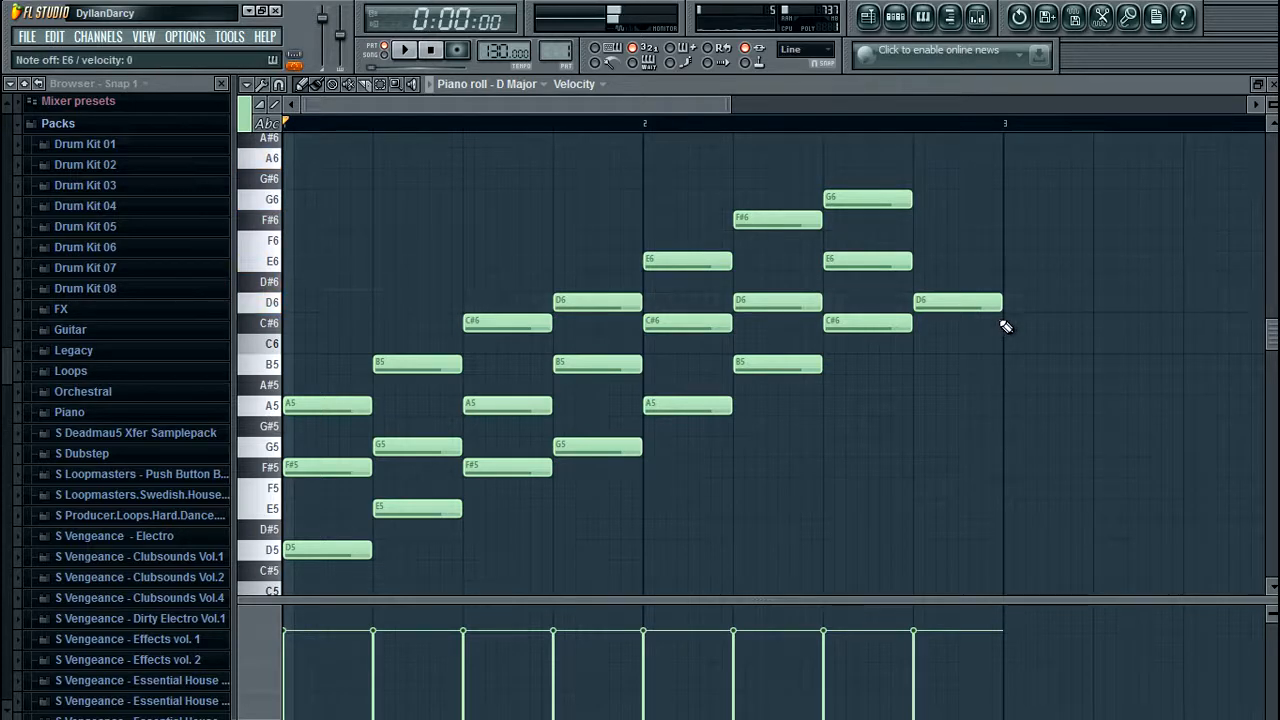
{"action": "left_click", "coordinate": [917, 219]}
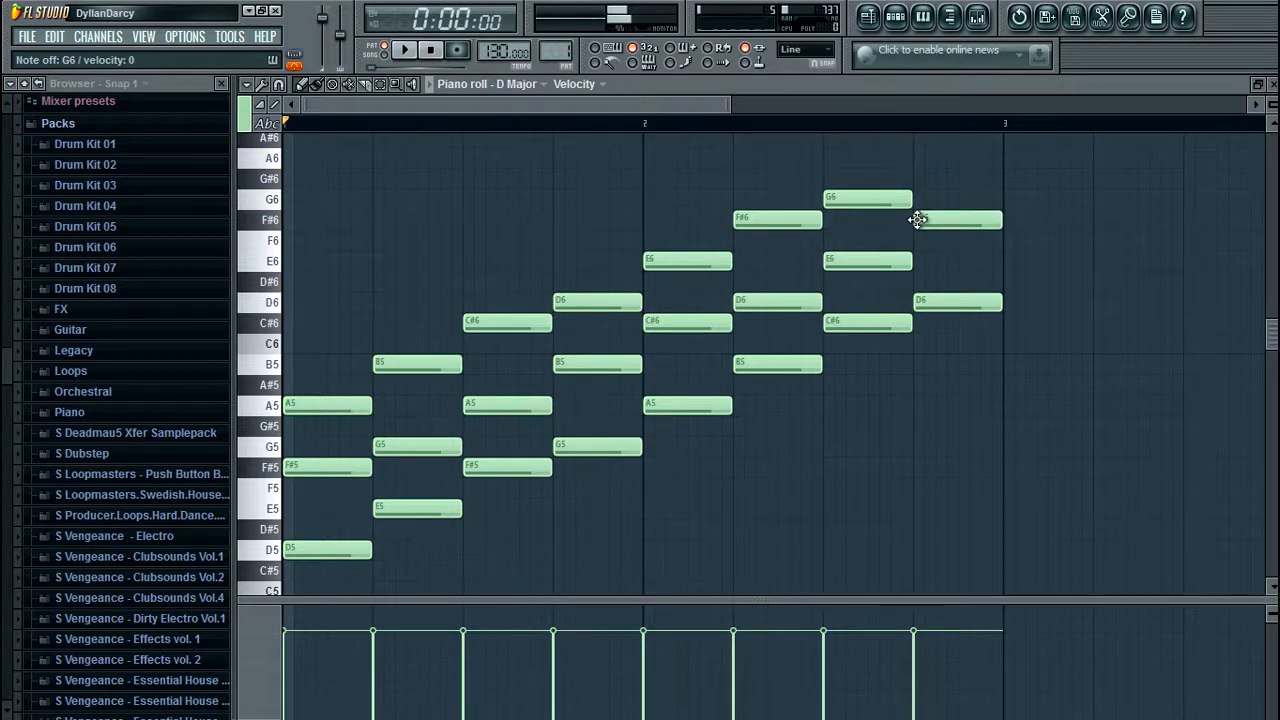
{"action": "left_click", "coordinate": [919, 160]}
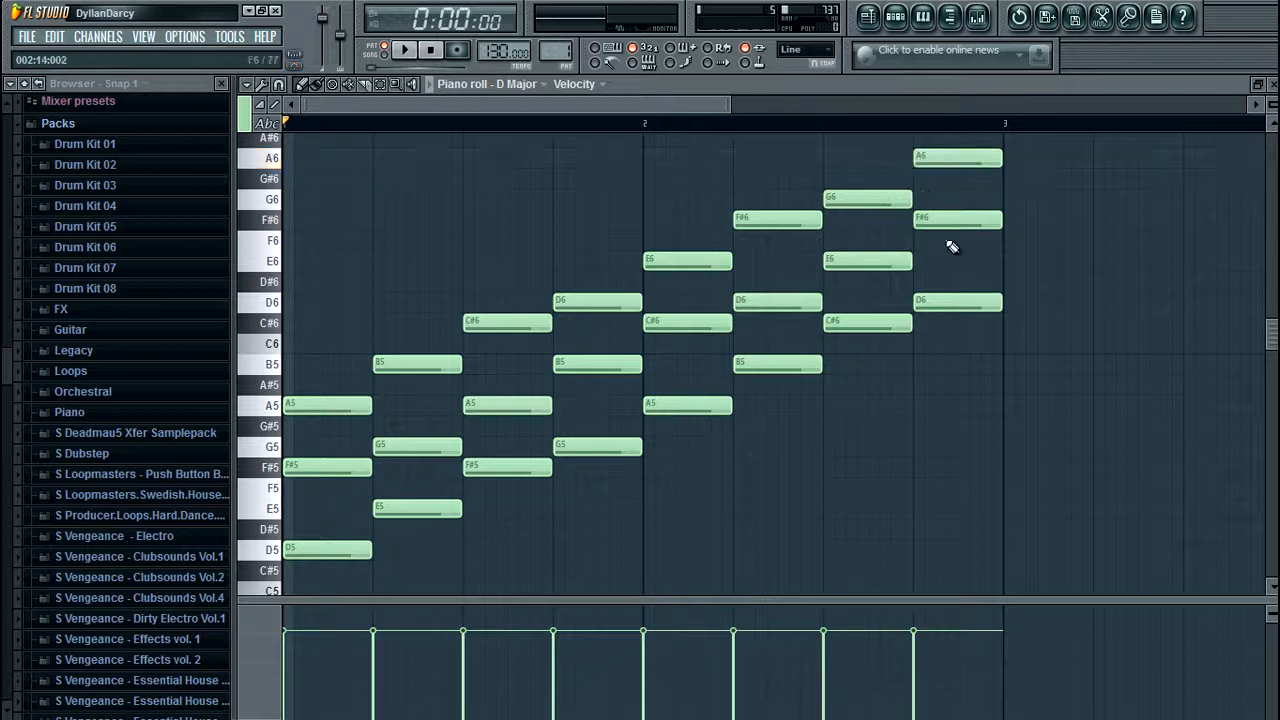
{"action": "left_click", "coordinate": [438, 55]}
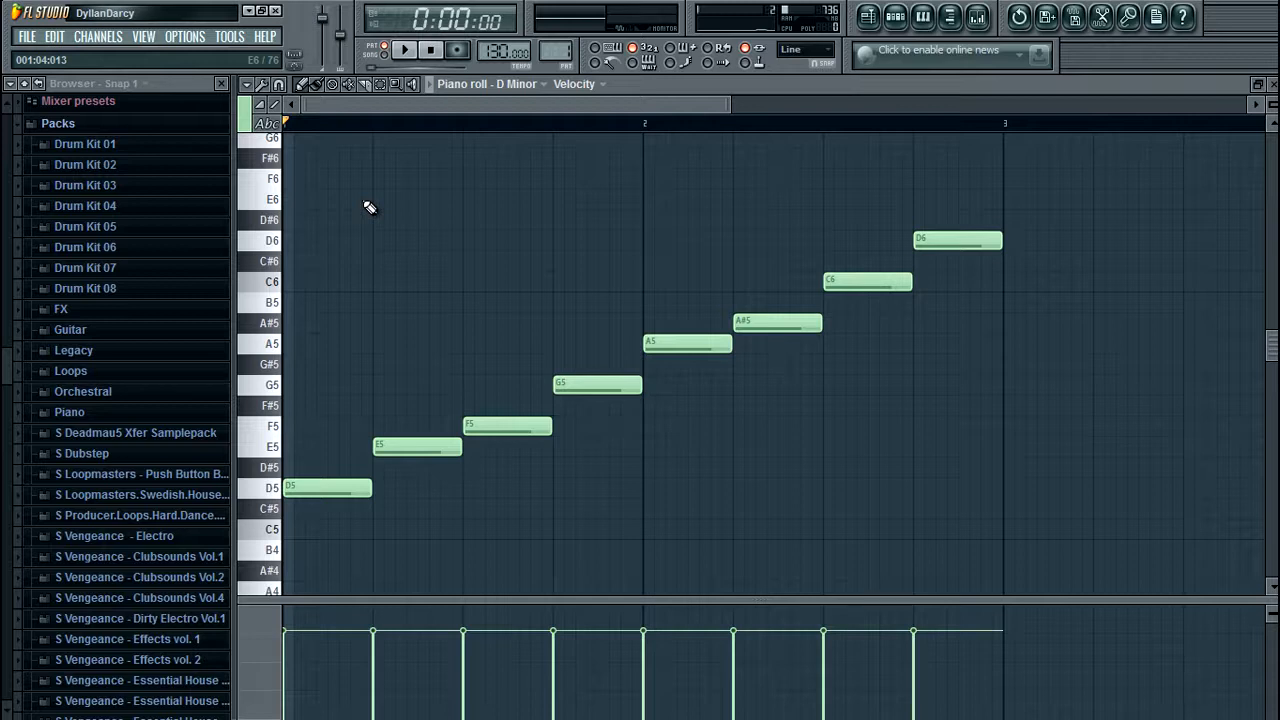
Step: Play the D minor scale and select its notes one at a time, from D5 up to C6
{"action": "key", "text": "space"}
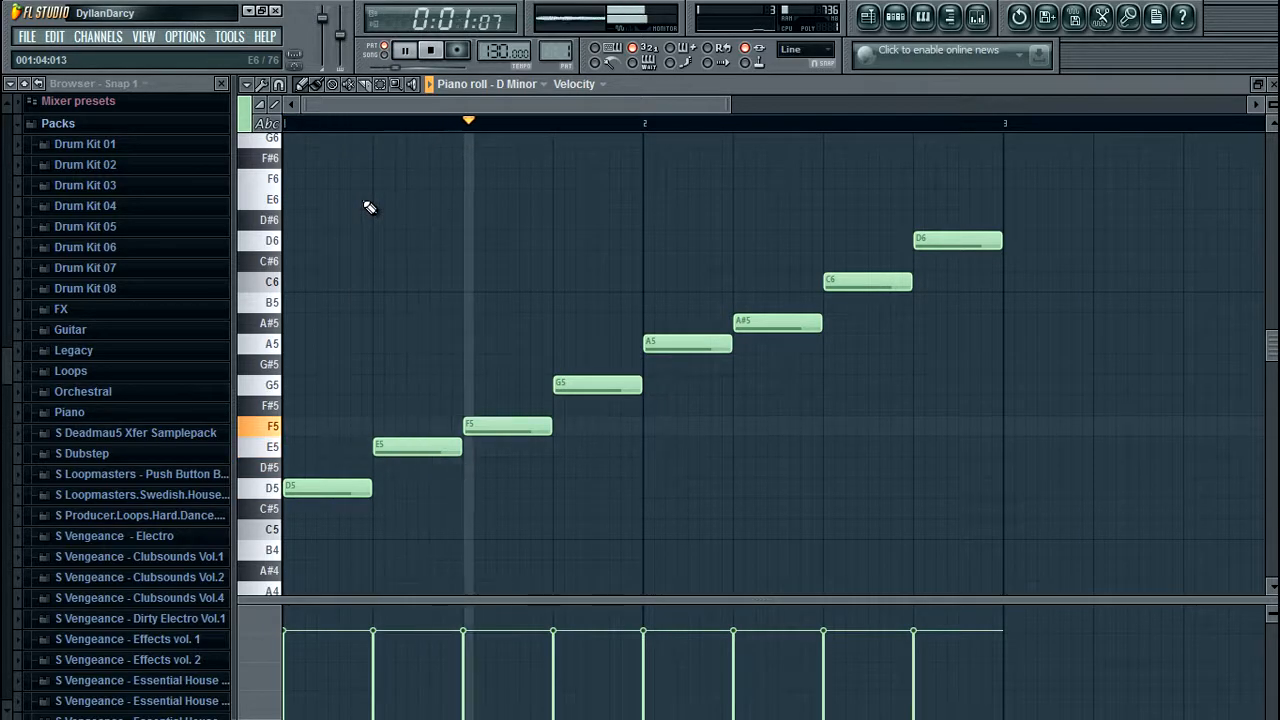
{"action": "key", "text": "space"}
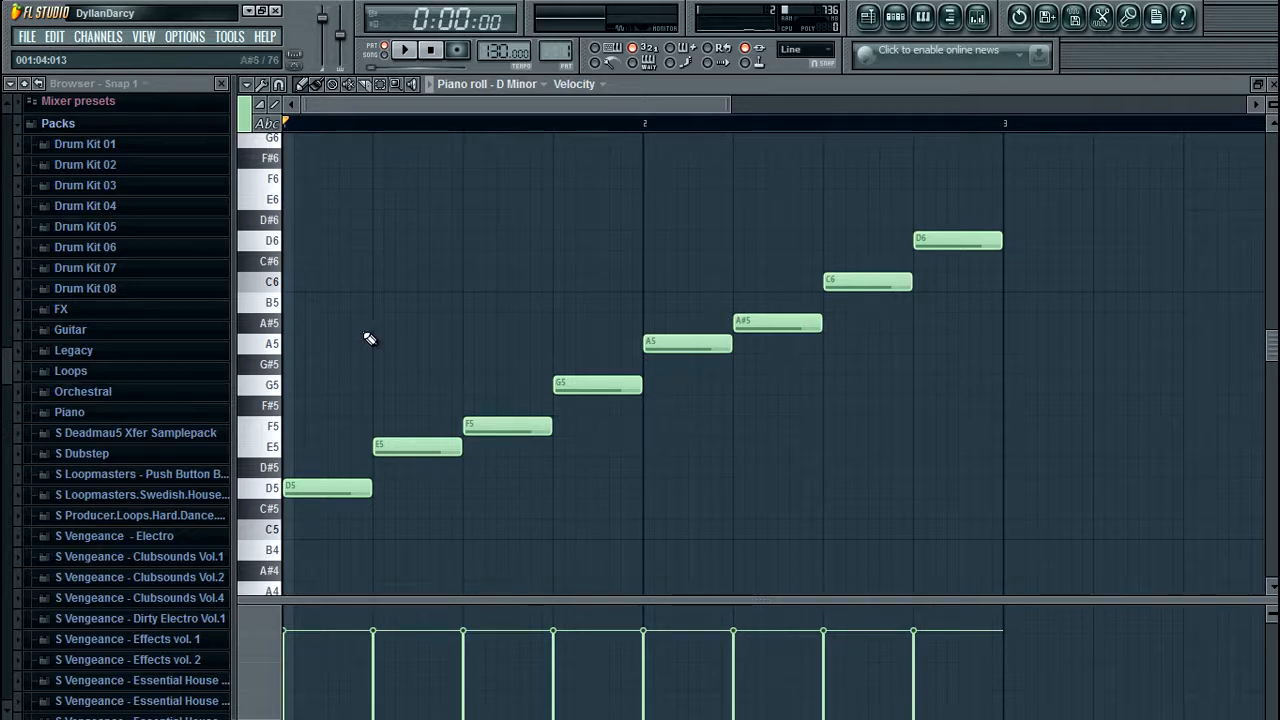
{"action": "left_click_drag", "start_coordinate": [326, 376], "coordinate": [333, 559]}
{"action": "left_click_drag", "start_coordinate": [411, 356], "coordinate": [417, 510]}
{"action": "left_click_drag", "start_coordinate": [482, 354], "coordinate": [512, 502]}
{"action": "left_click_drag", "start_coordinate": [595, 313], "coordinate": [625, 487]}
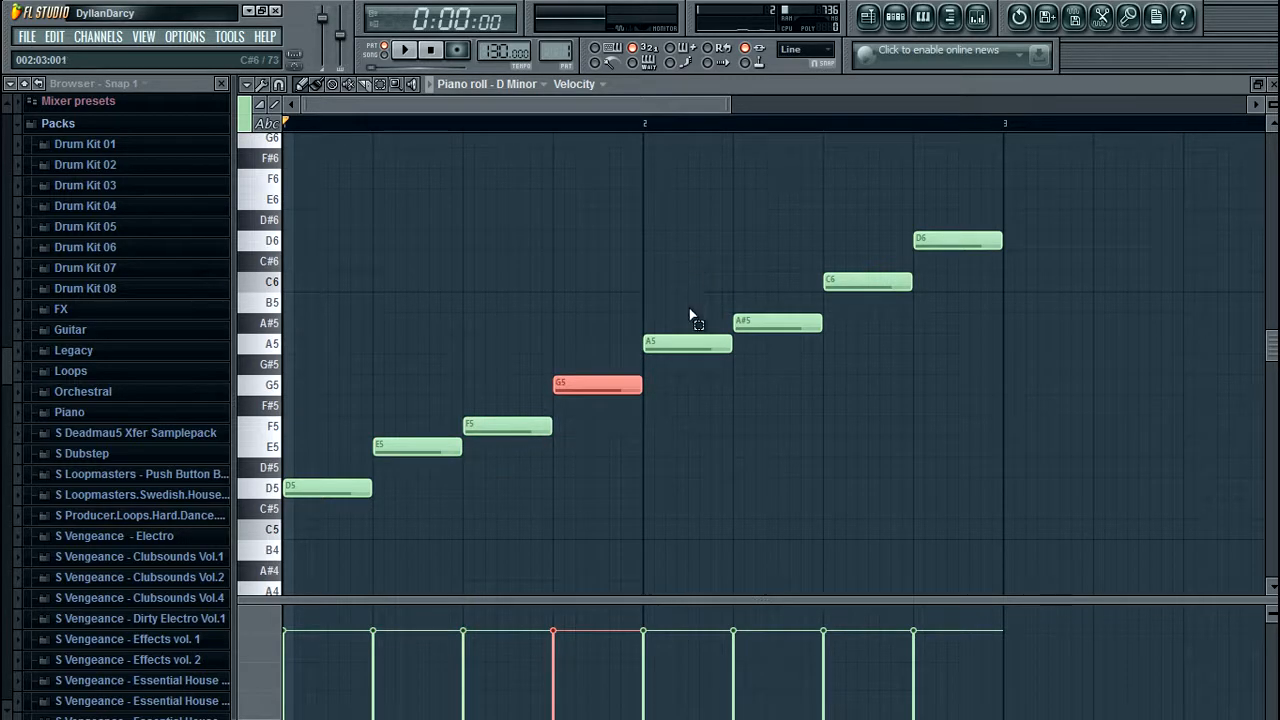
{"action": "left_click_drag", "start_coordinate": [689, 314], "coordinate": [712, 390]}
{"action": "left_click_drag", "start_coordinate": [766, 257], "coordinate": [770, 352]}
{"action": "left_click_drag", "start_coordinate": [812, 231], "coordinate": [871, 338]}
{"action": "left_click_drag", "start_coordinate": [848, 231], "coordinate": [867, 338]}
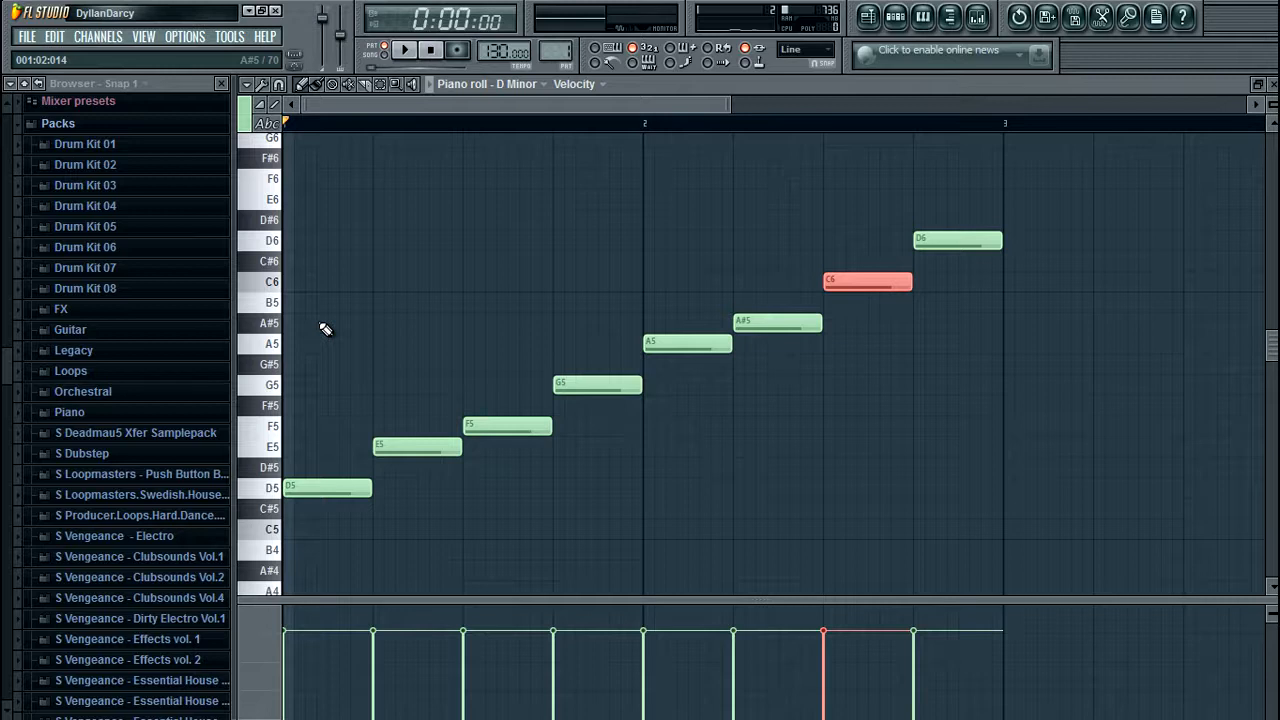
Step: Stack F5 and A5 above the first D5 note of the D minor scale
{"action": "left_click", "coordinate": [341, 362]}
{"action": "right_click", "coordinate": [345, 364]}
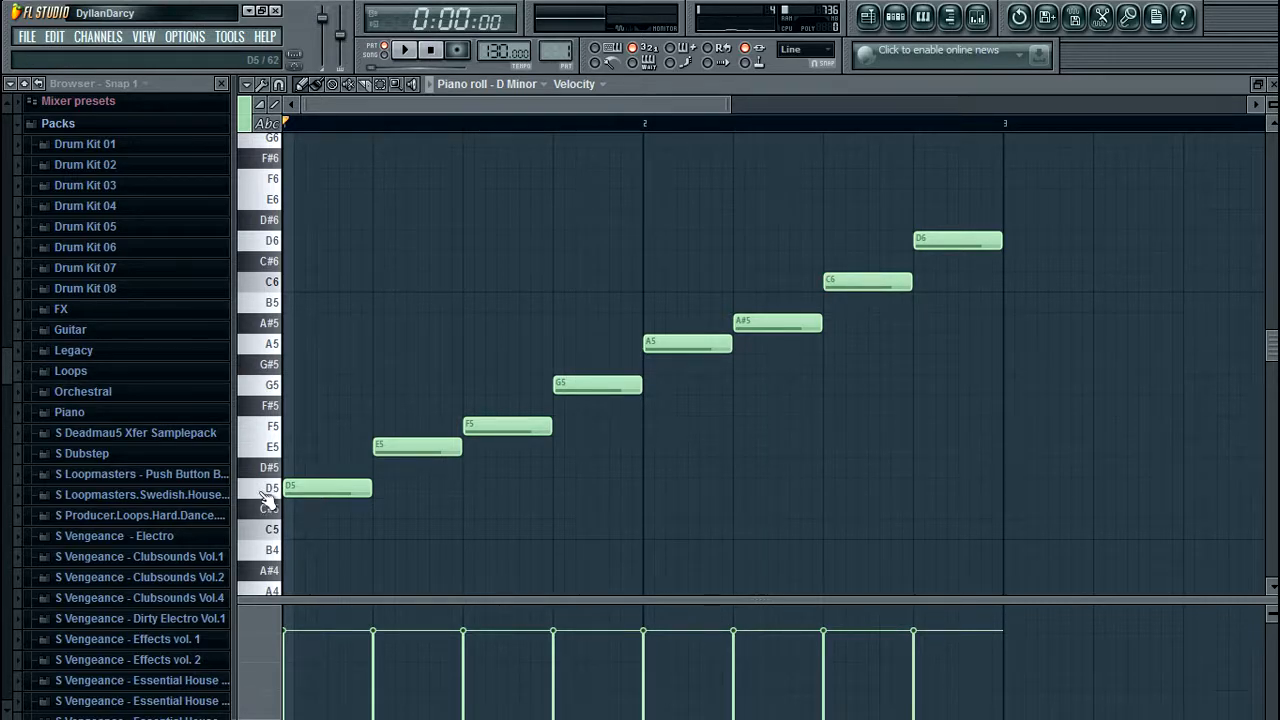
{"action": "left_click", "coordinate": [268, 492]}
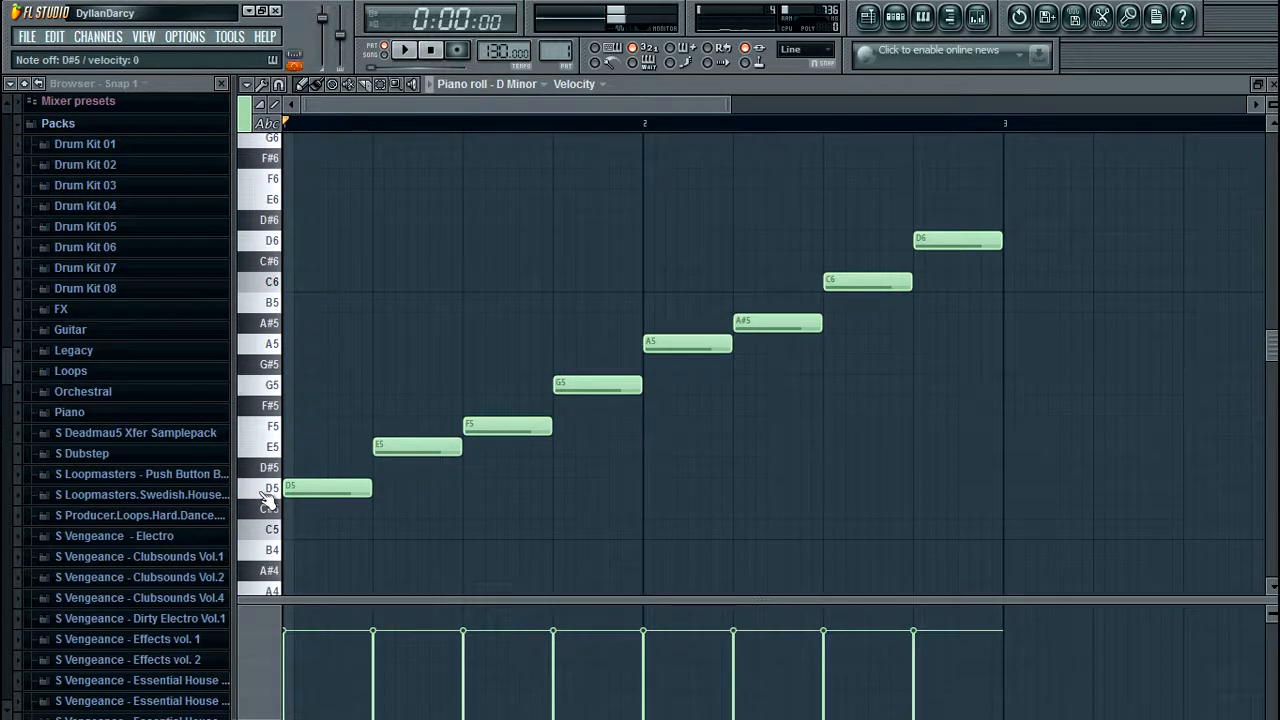
{"action": "left_click", "coordinate": [300, 427]}
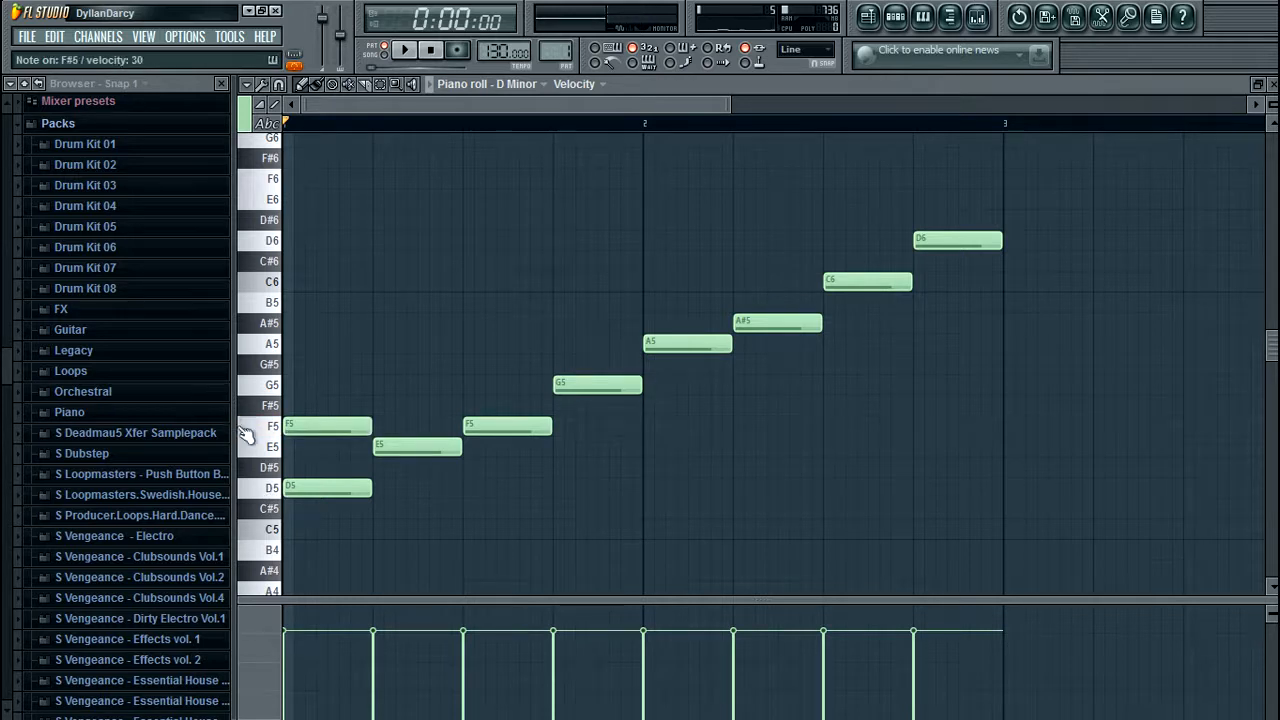
{"action": "left_click", "coordinate": [299, 350]}
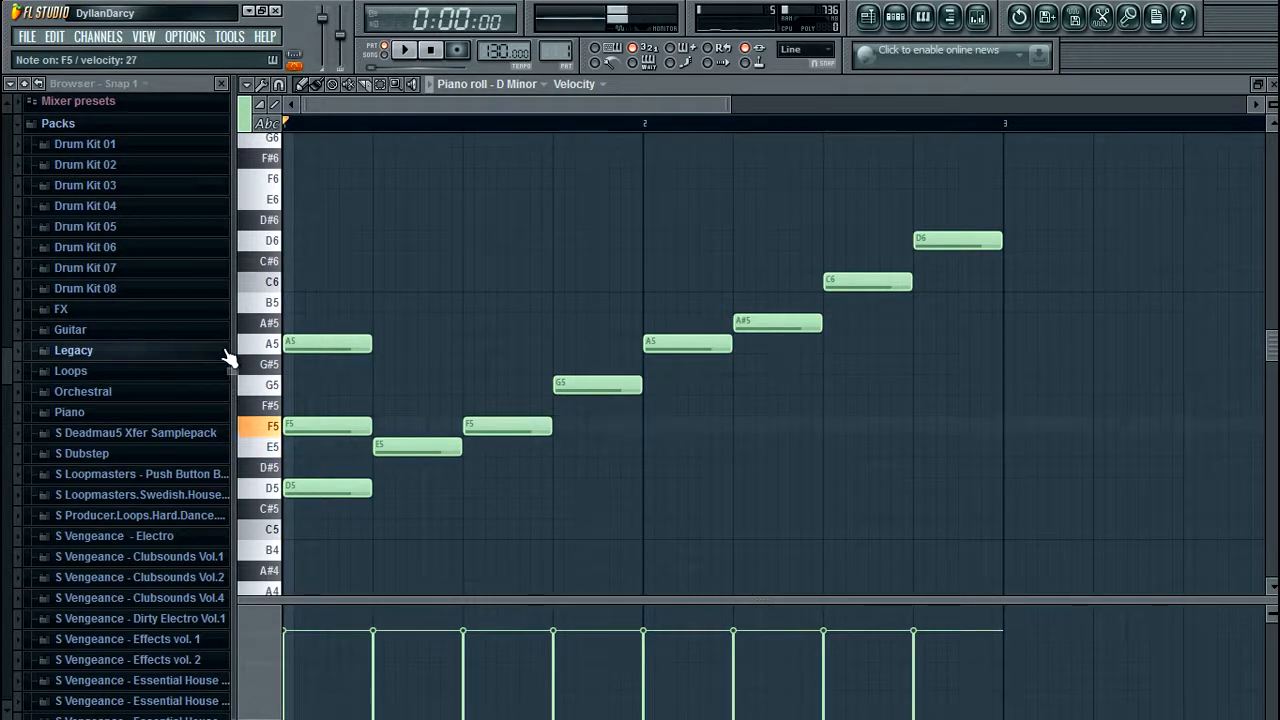
Step: Stack G5 and A#5 above the E5 note, and A5 and C6 above the F5 note
{"action": "left_click", "coordinate": [384, 390]}
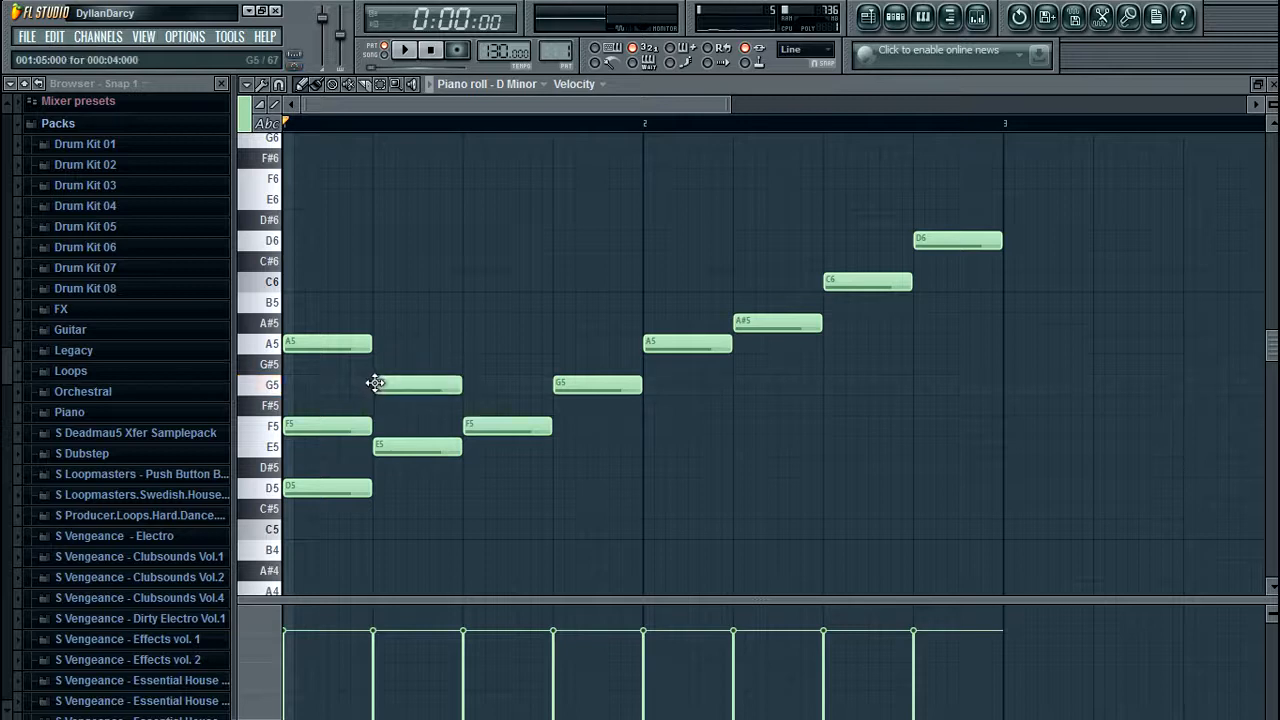
{"action": "left_click", "coordinate": [384, 325]}
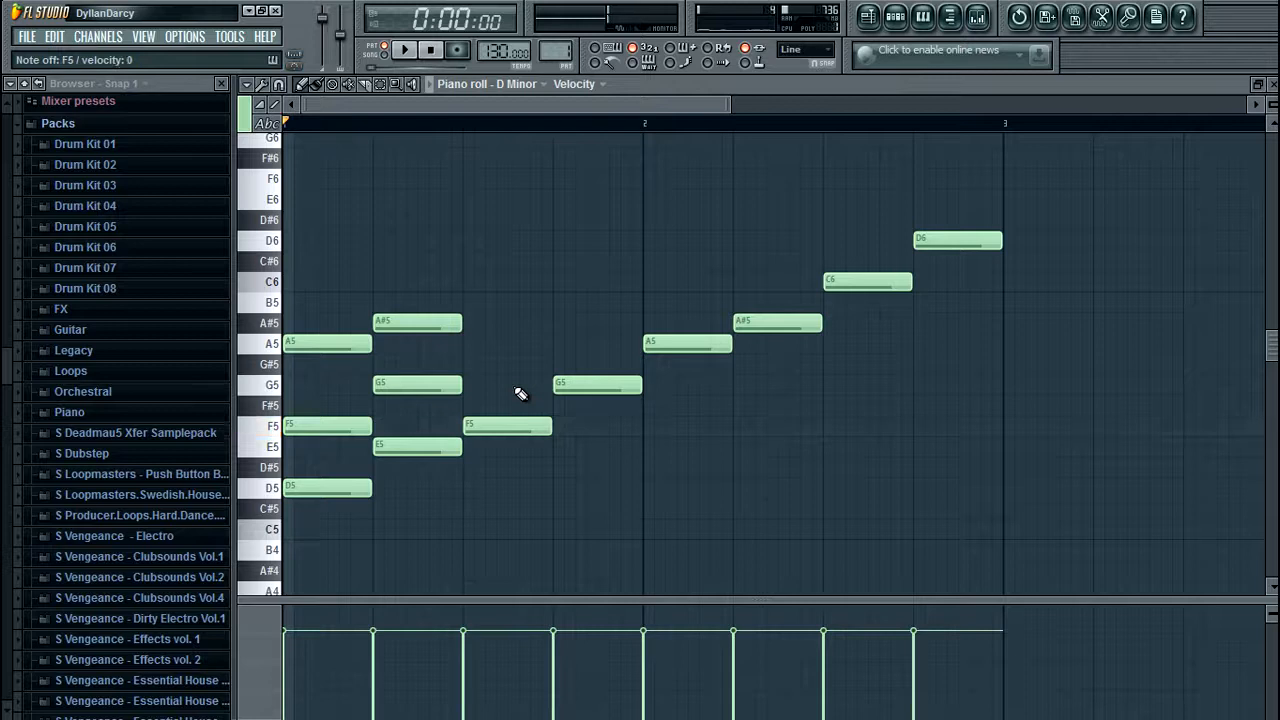
{"action": "left_click", "coordinate": [467, 343]}
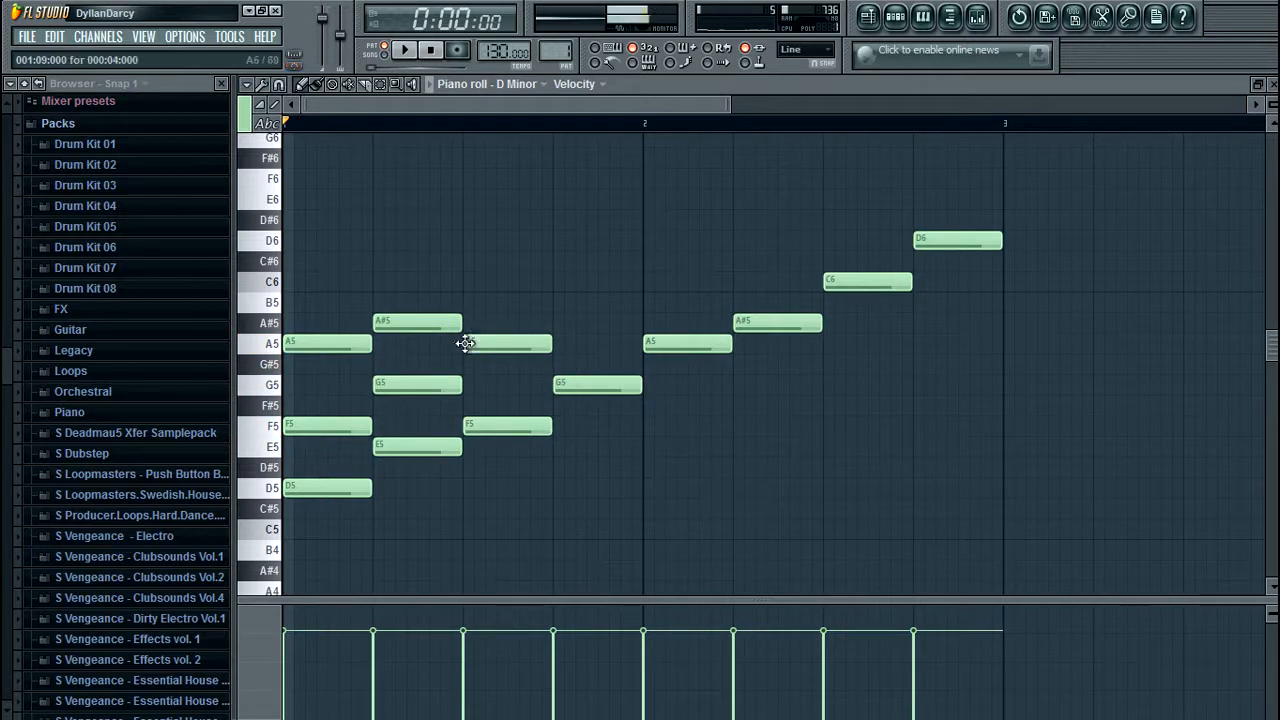
{"action": "left_click", "coordinate": [467, 282]}
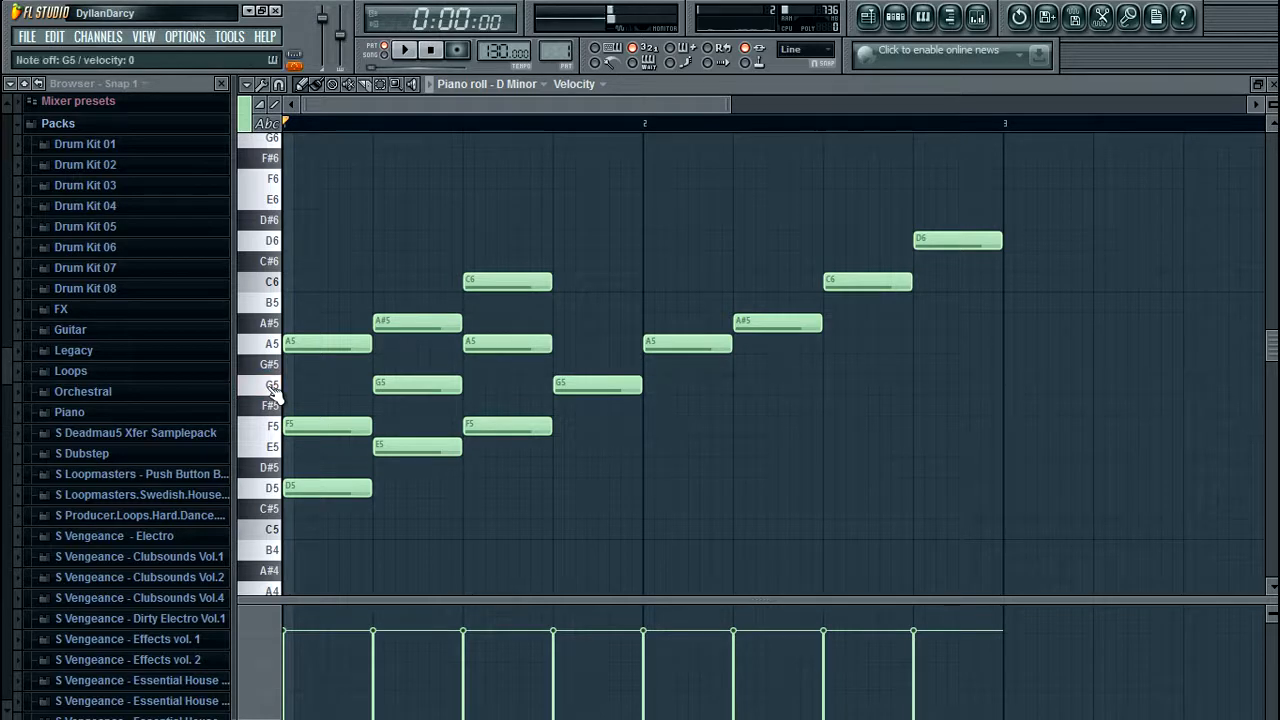
Step: Stack A#5 and D6 above the G5 note, and C6 and E6 above the A5 note of the D minor scale
{"action": "left_click", "coordinate": [558, 322]}
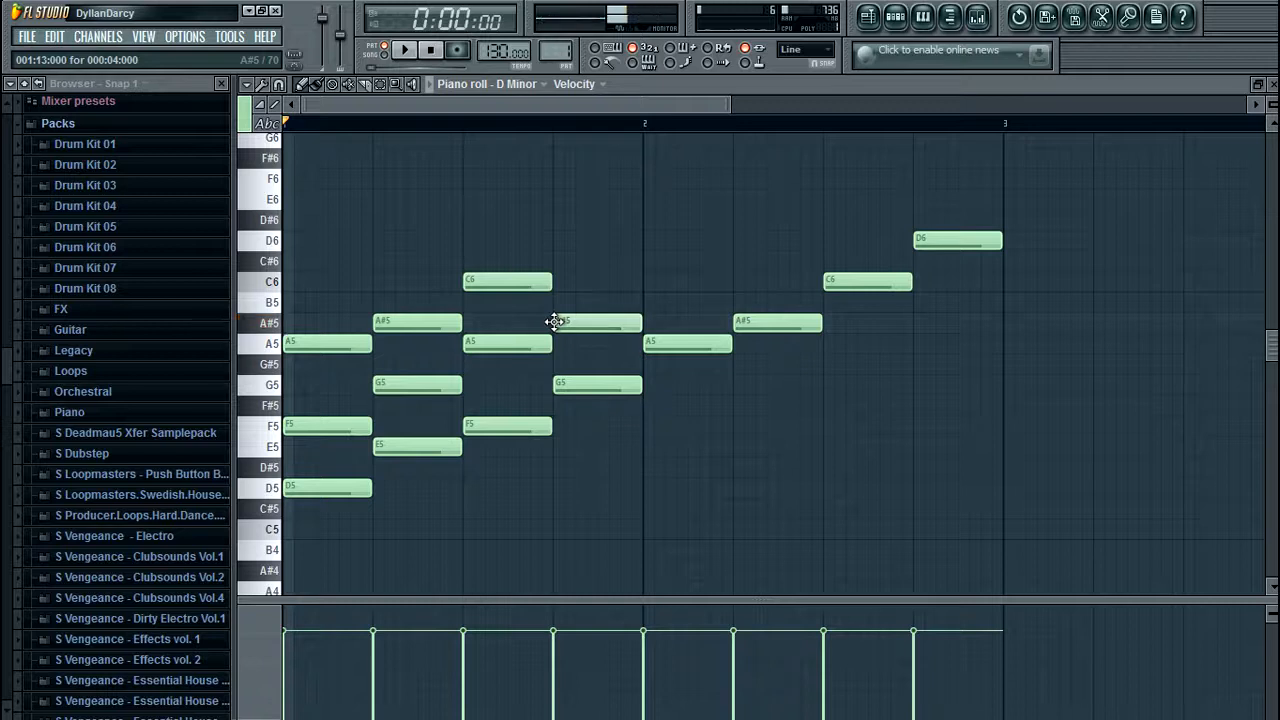
{"action": "left_click", "coordinate": [558, 240]}
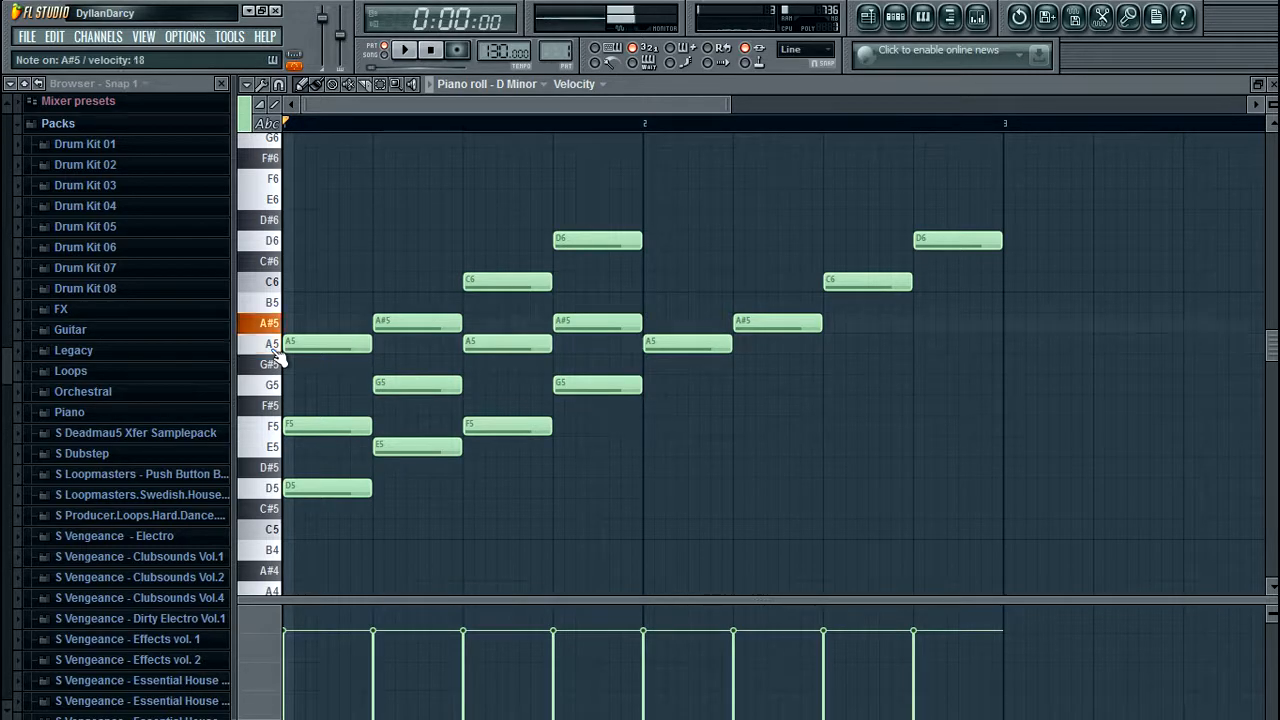
{"action": "left_click", "coordinate": [650, 282]}
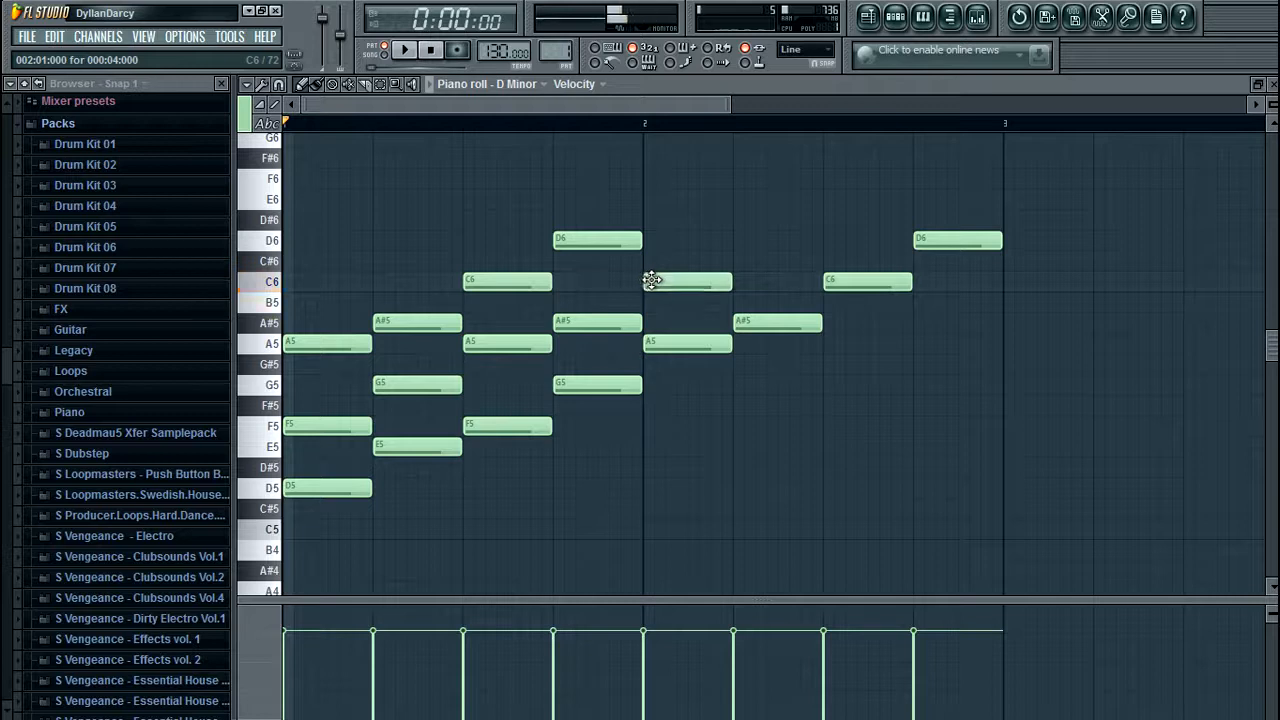
{"action": "left_click", "coordinate": [646, 201]}
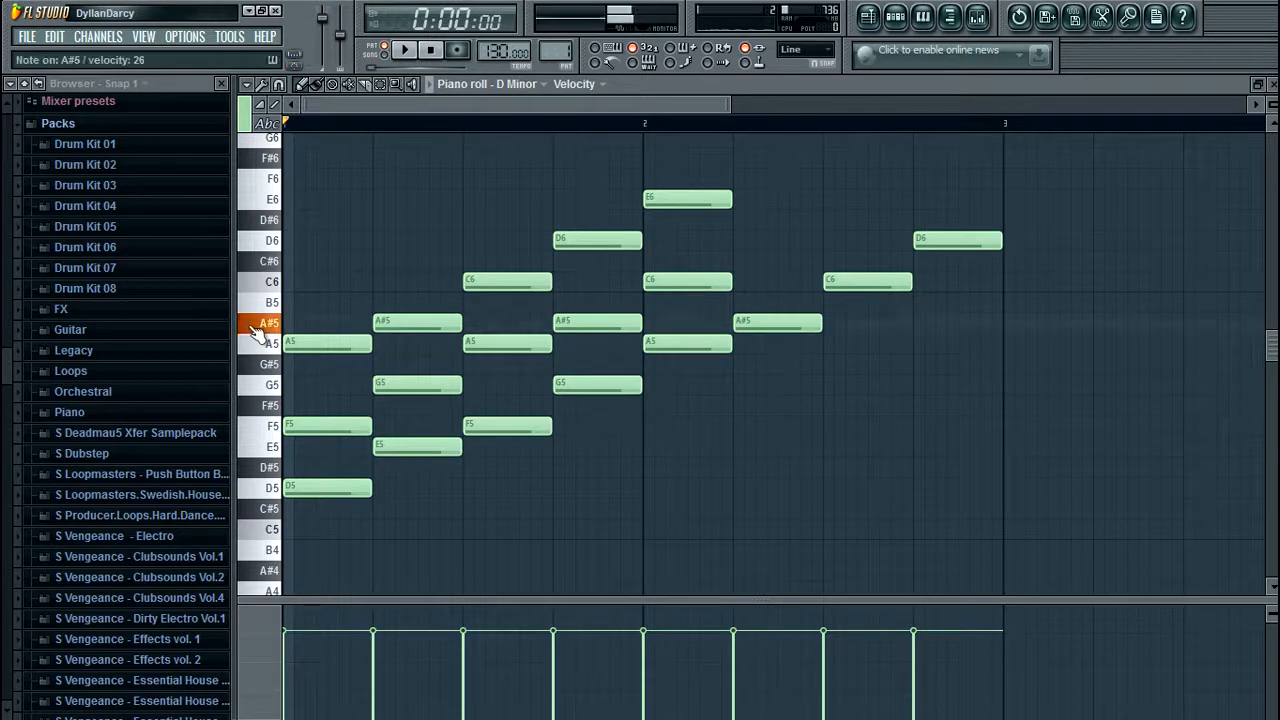
Step: Stack D6 and F6 above the A#5 root note, aligned to its start, and E6 and G6 above the C6 root note
{"action": "left_click", "coordinate": [747, 242]}
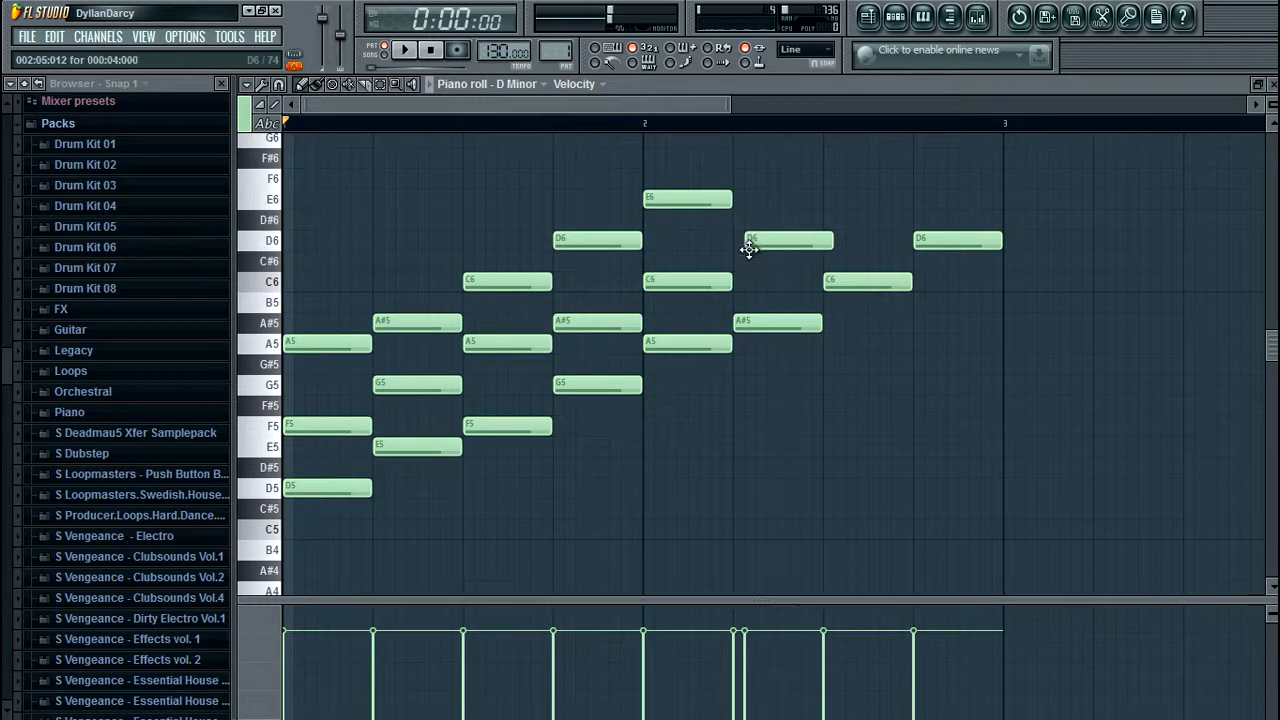
{"action": "left_click", "coordinate": [737, 177]}
{"action": "left_click_drag", "start_coordinate": [773, 242], "coordinate": [763, 242]}
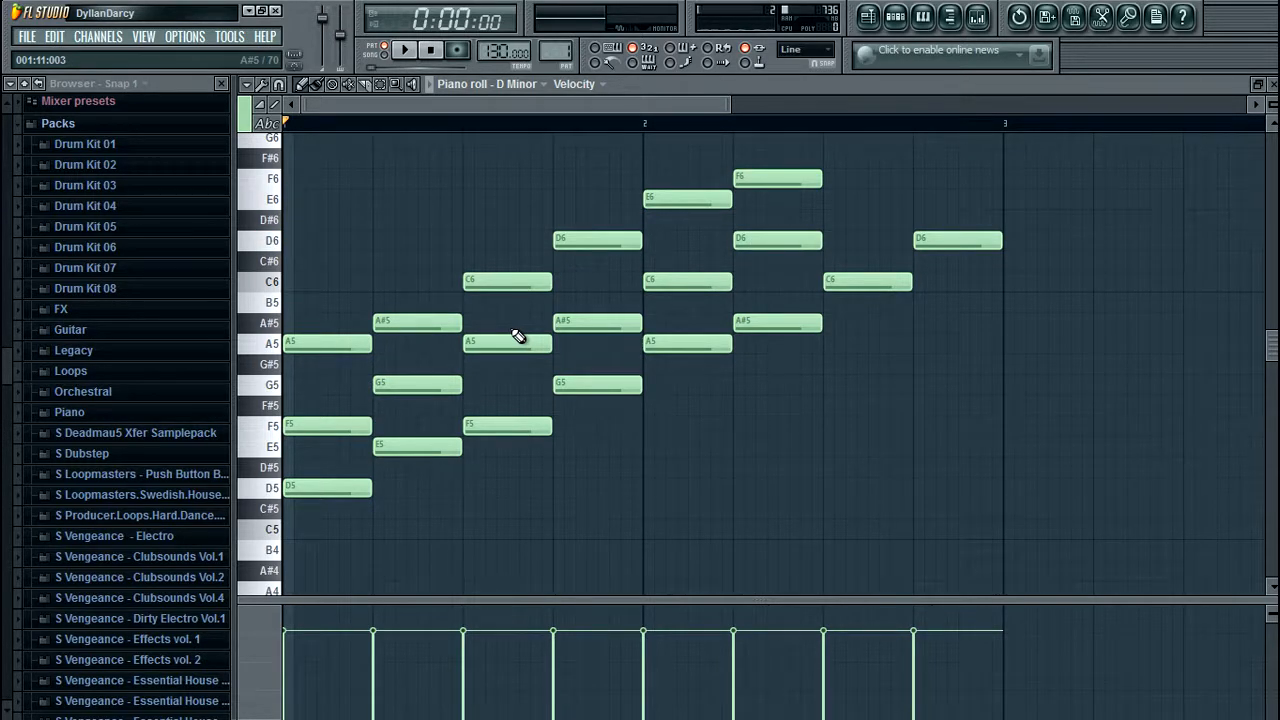
{"action": "left_click", "coordinate": [826, 200]}
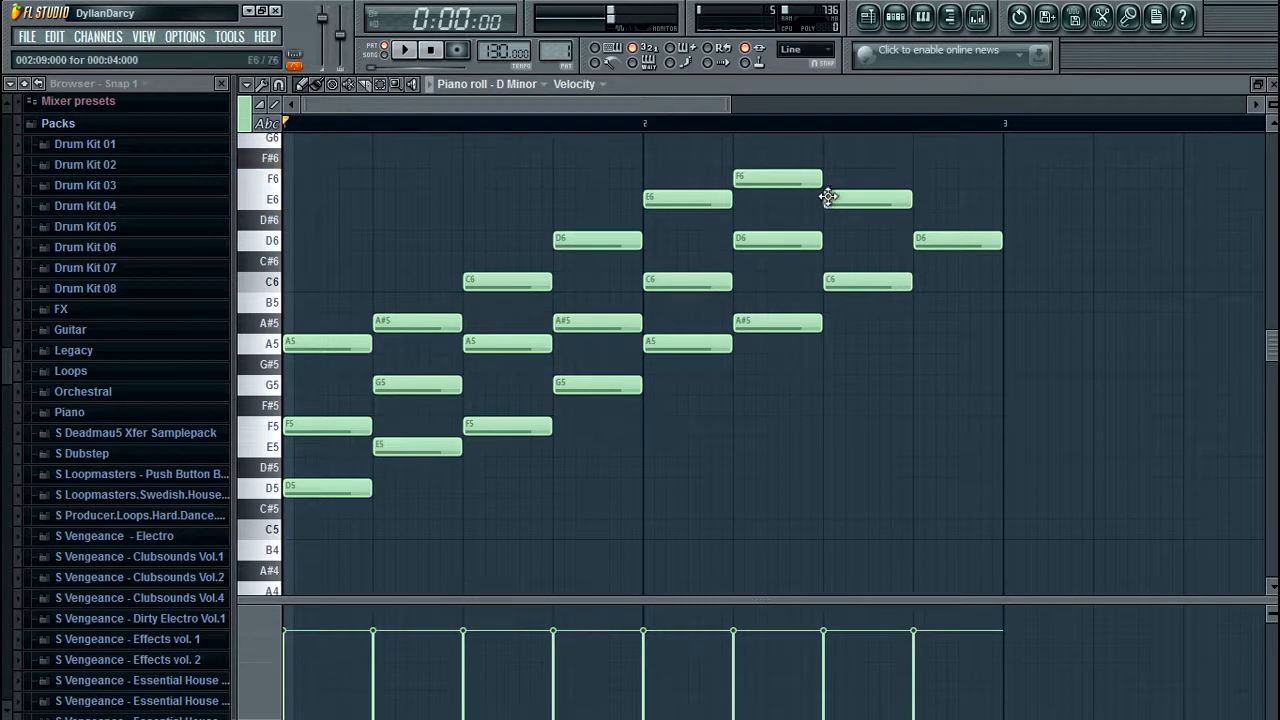
{"action": "left_click", "coordinate": [829, 147]}
Step: Stack F6 and A6 above the final D6 root note and play back the D minor chords
{"action": "scroll", "coordinate": [838, 195], "scroll_direction": "up", "scroll_amount": 1}
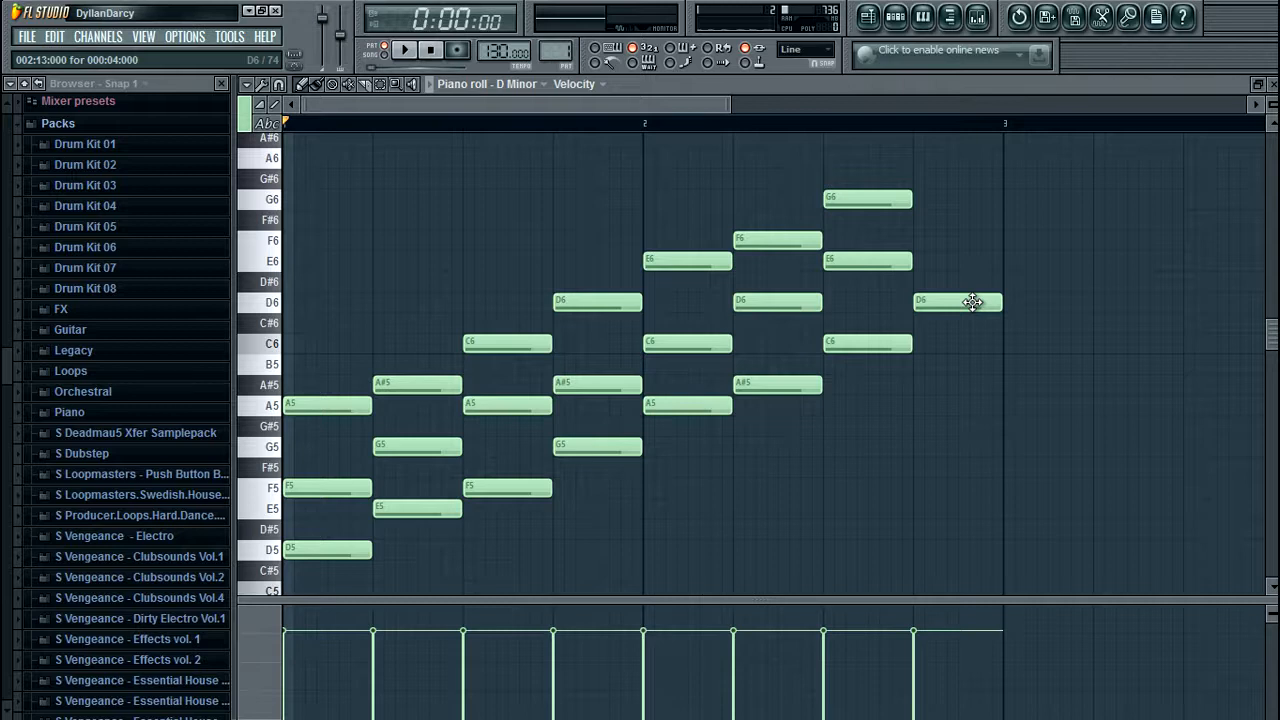
{"action": "left_click", "coordinate": [1013, 310]}
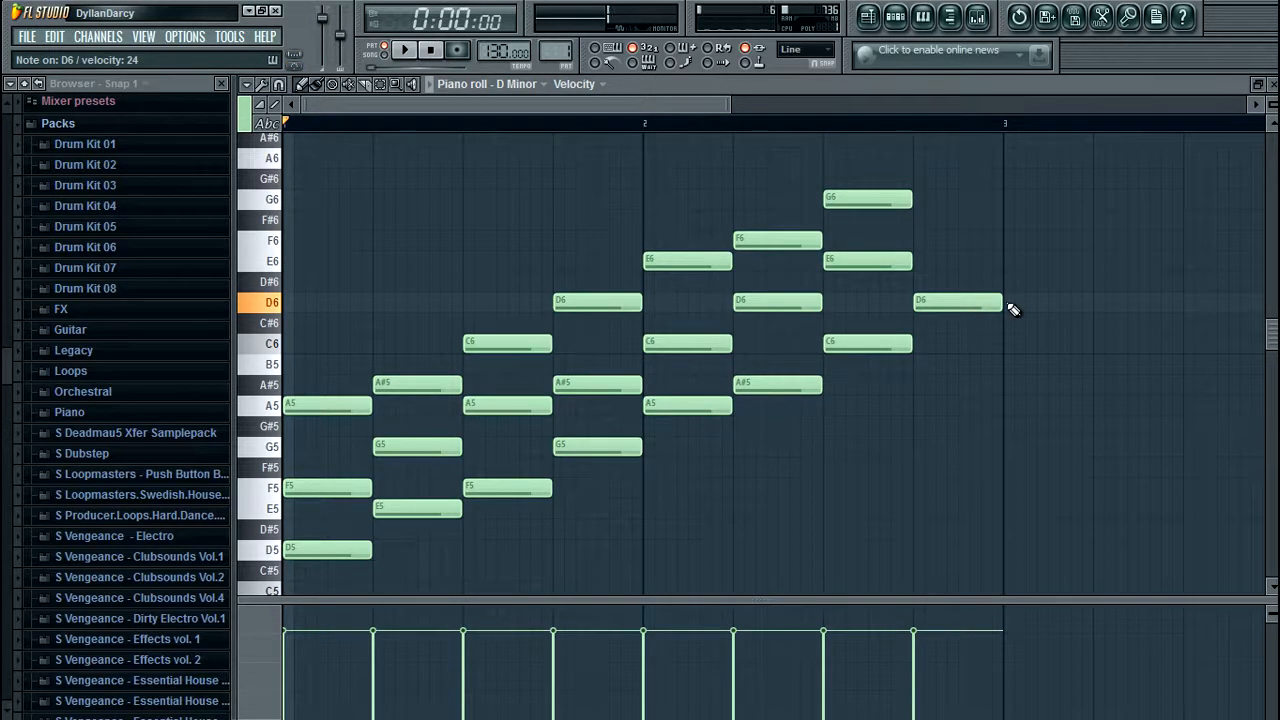
{"action": "left_click", "coordinate": [917, 238]}
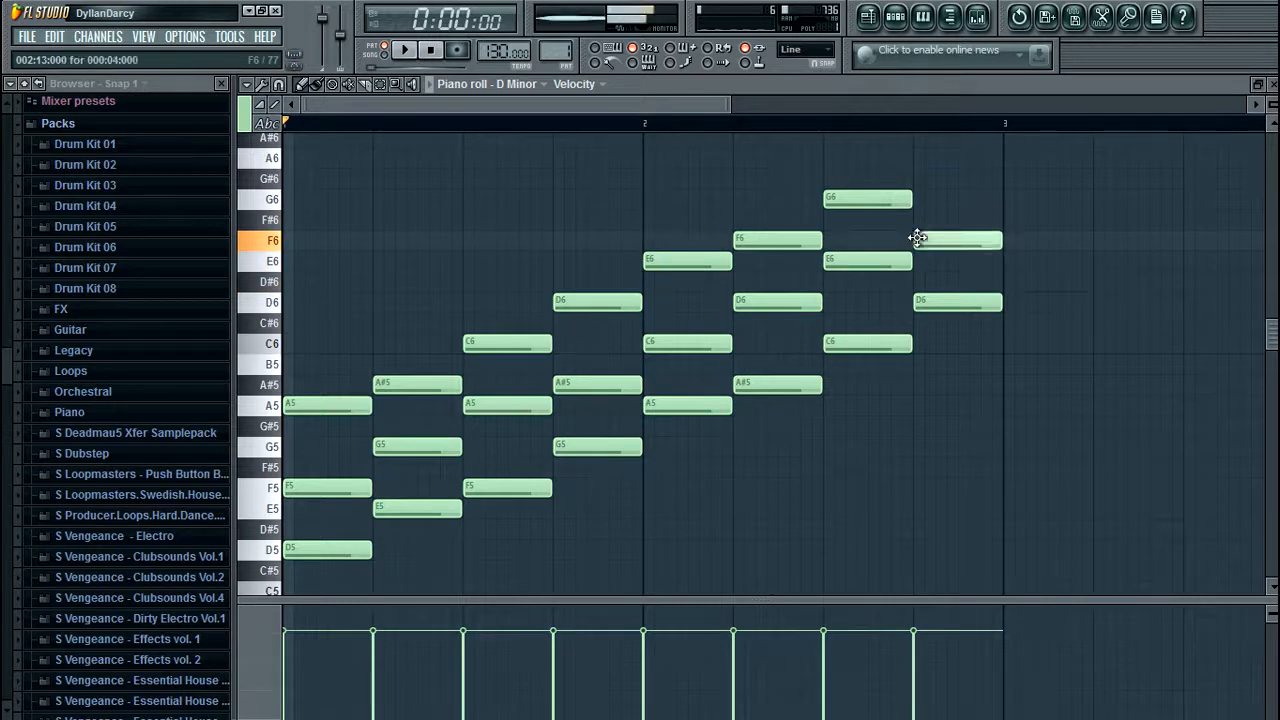
{"action": "left_click", "coordinate": [916, 160]}
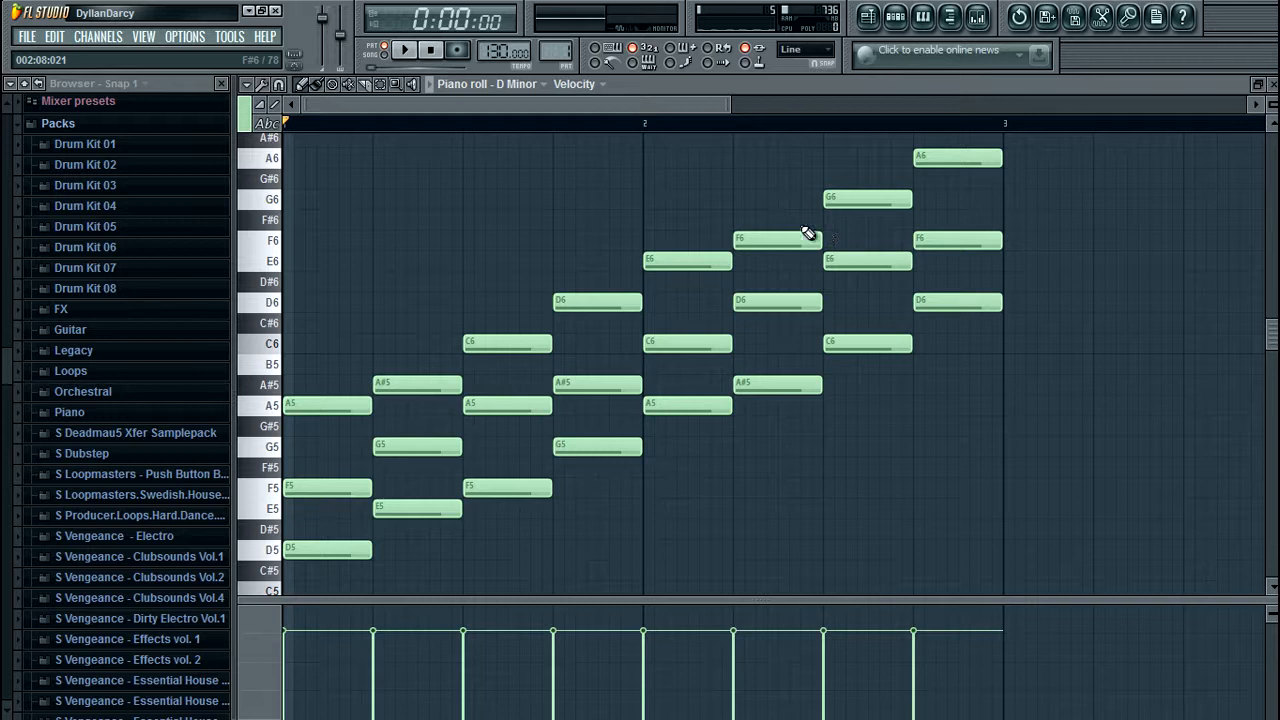
{"action": "left_click", "coordinate": [404, 50]}
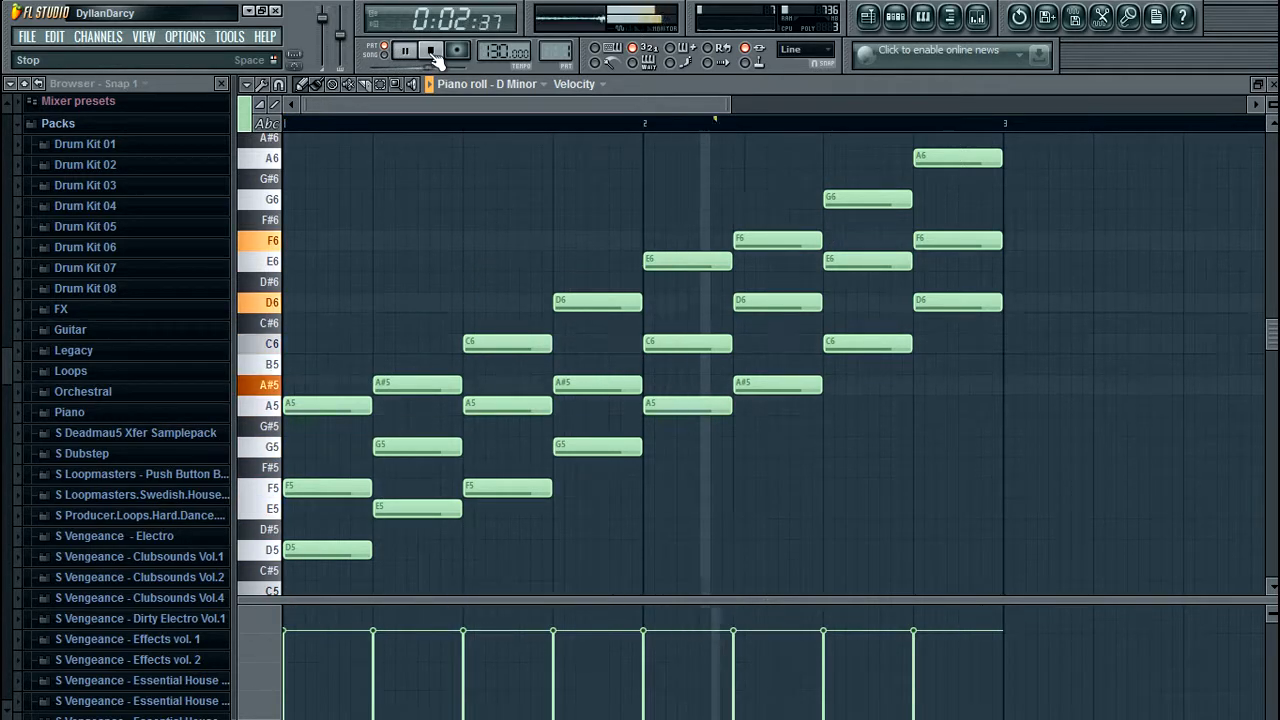
{"action": "left_click", "coordinate": [432, 51]}
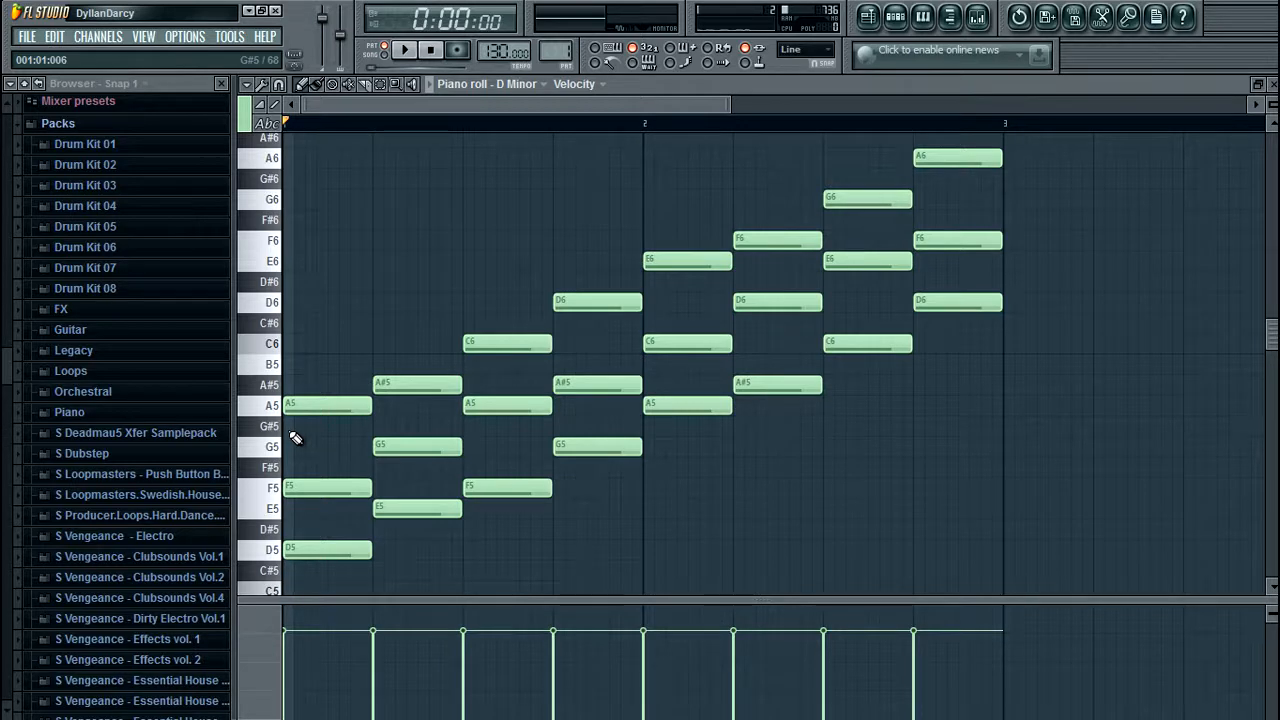
Step: In the C Major Inversions pattern, raise the C5 note an octave to C6 and play the chord
{"action": "left_click_drag", "start_coordinate": [541, 105], "coordinate": [309, 108]}
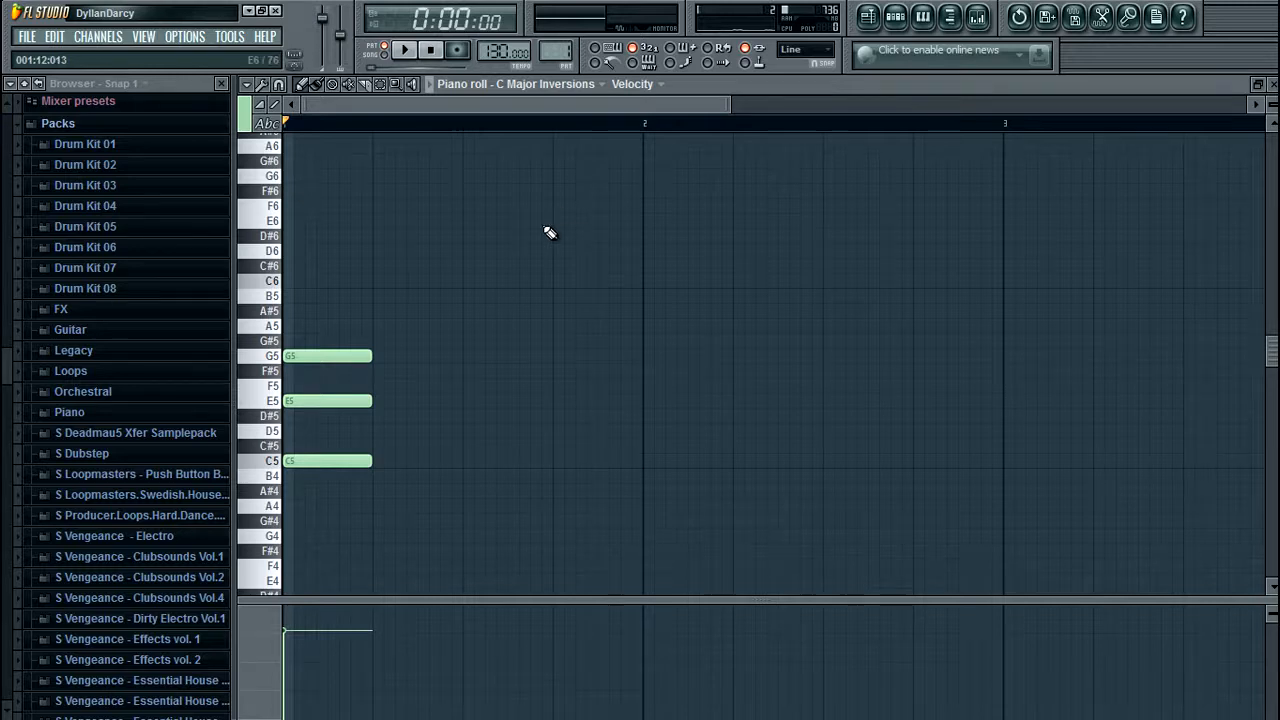
{"action": "left_click_drag", "start_coordinate": [390, 424], "coordinate": [353, 506]}
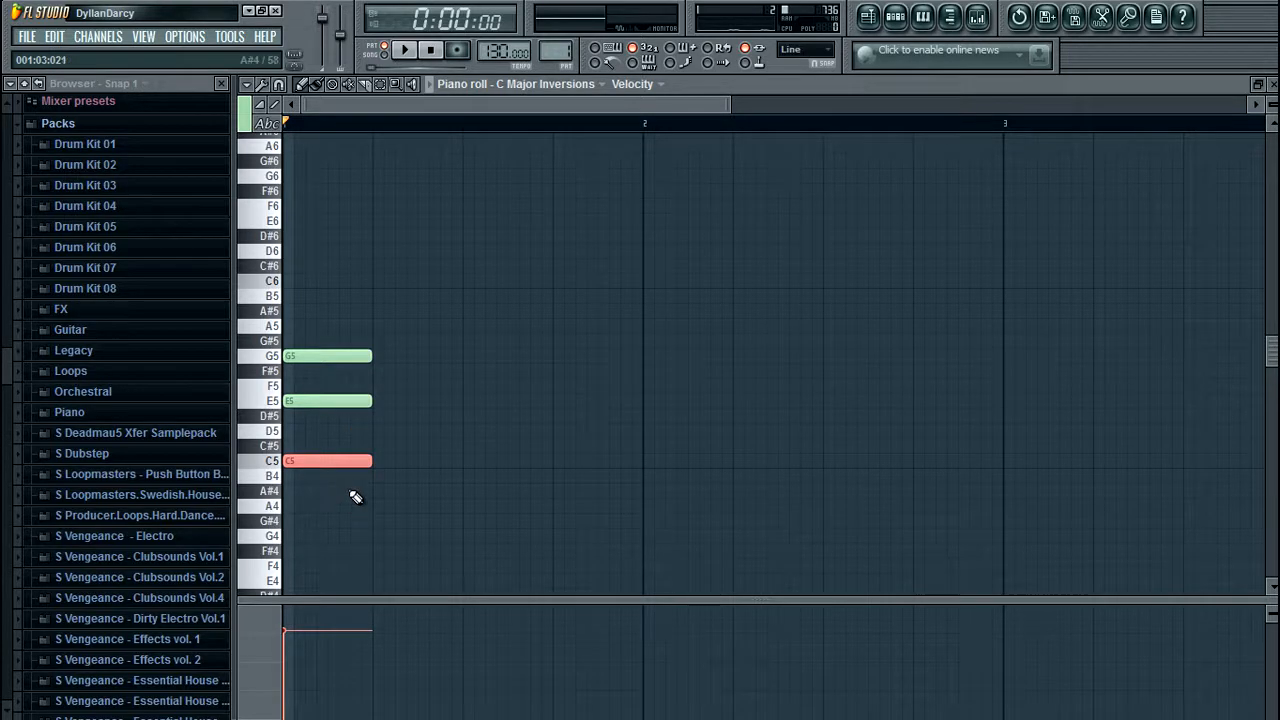
{"action": "left_click_drag", "start_coordinate": [303, 461], "coordinate": [303, 281]}
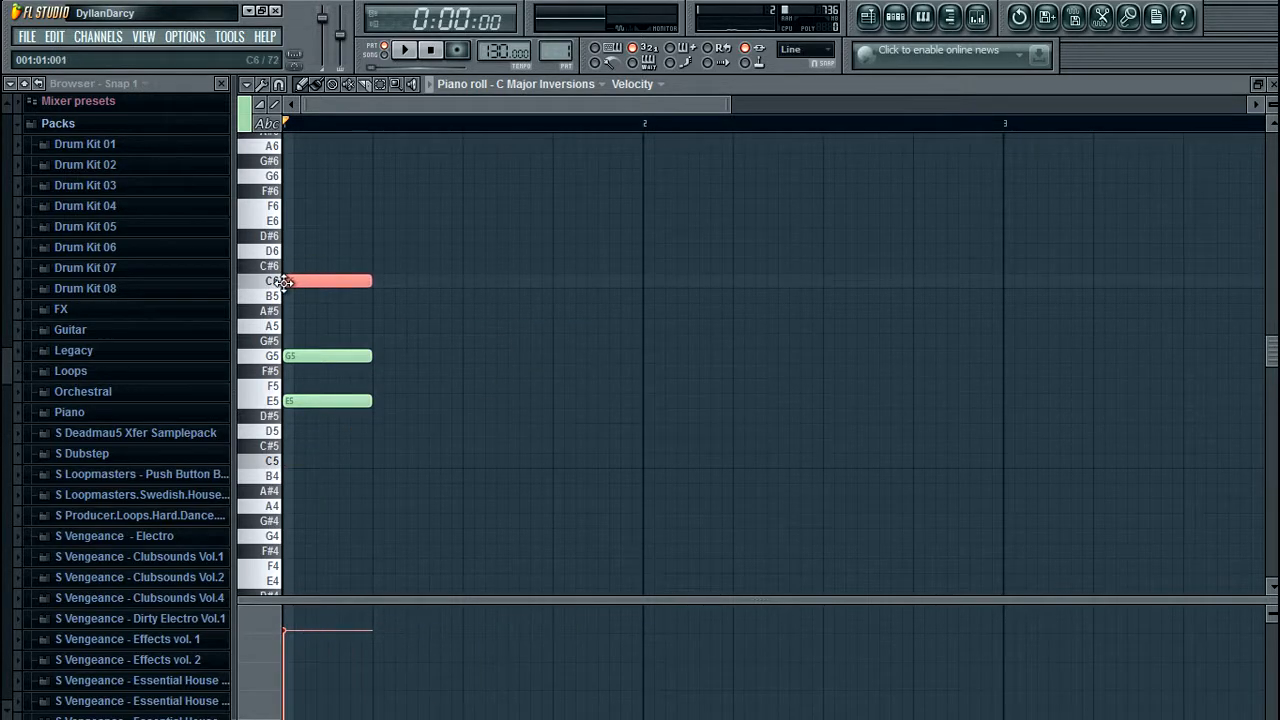
{"action": "left_click", "coordinate": [403, 52]}
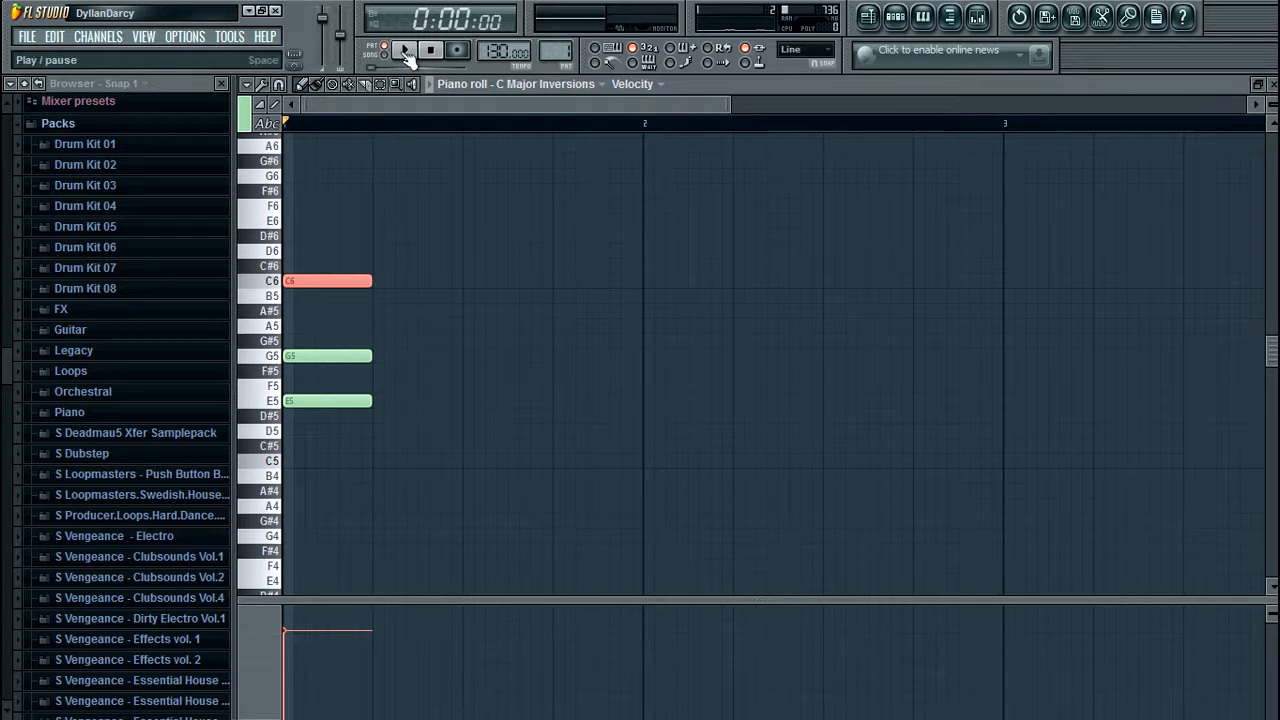
{"action": "left_click", "coordinate": [431, 51]}
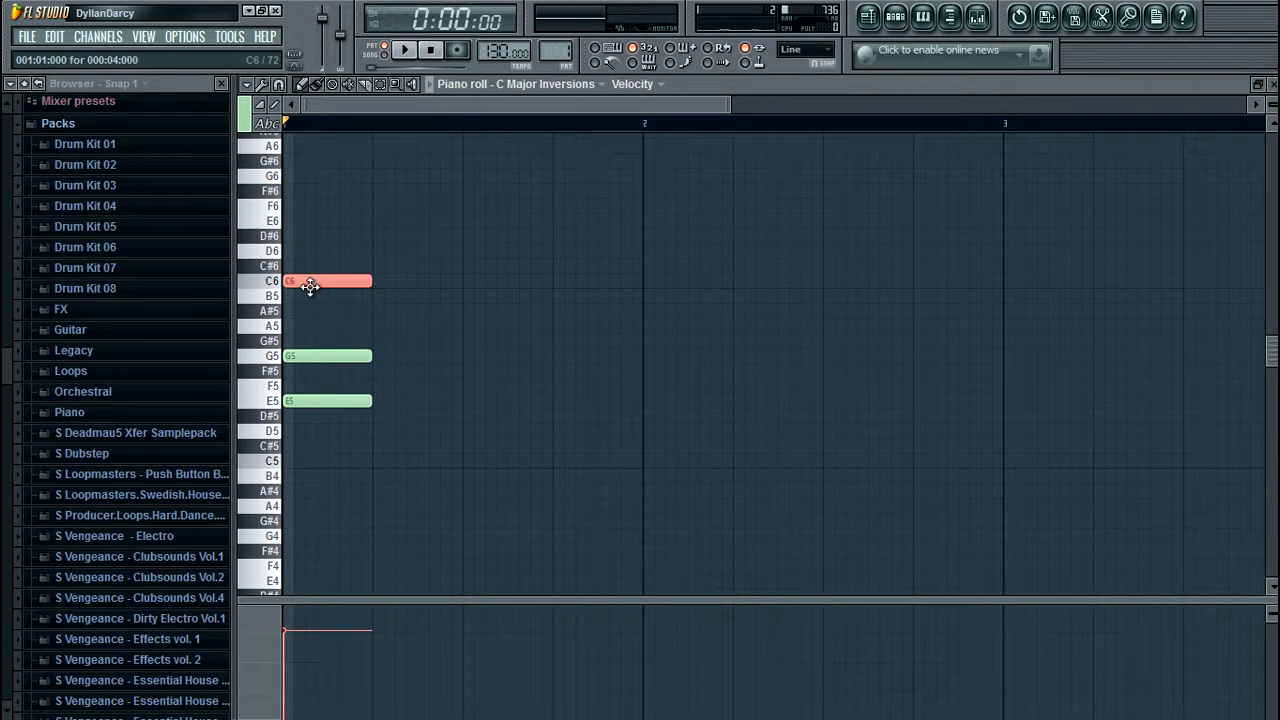
Step: Replace the chord's E5 note with E6, an octave higher, and play the resulting inversion
{"action": "right_click", "coordinate": [294, 402]}
{"action": "left_click", "coordinate": [373, 352]}
{"action": "left_click_drag", "start_coordinate": [373, 352], "coordinate": [294, 221]}
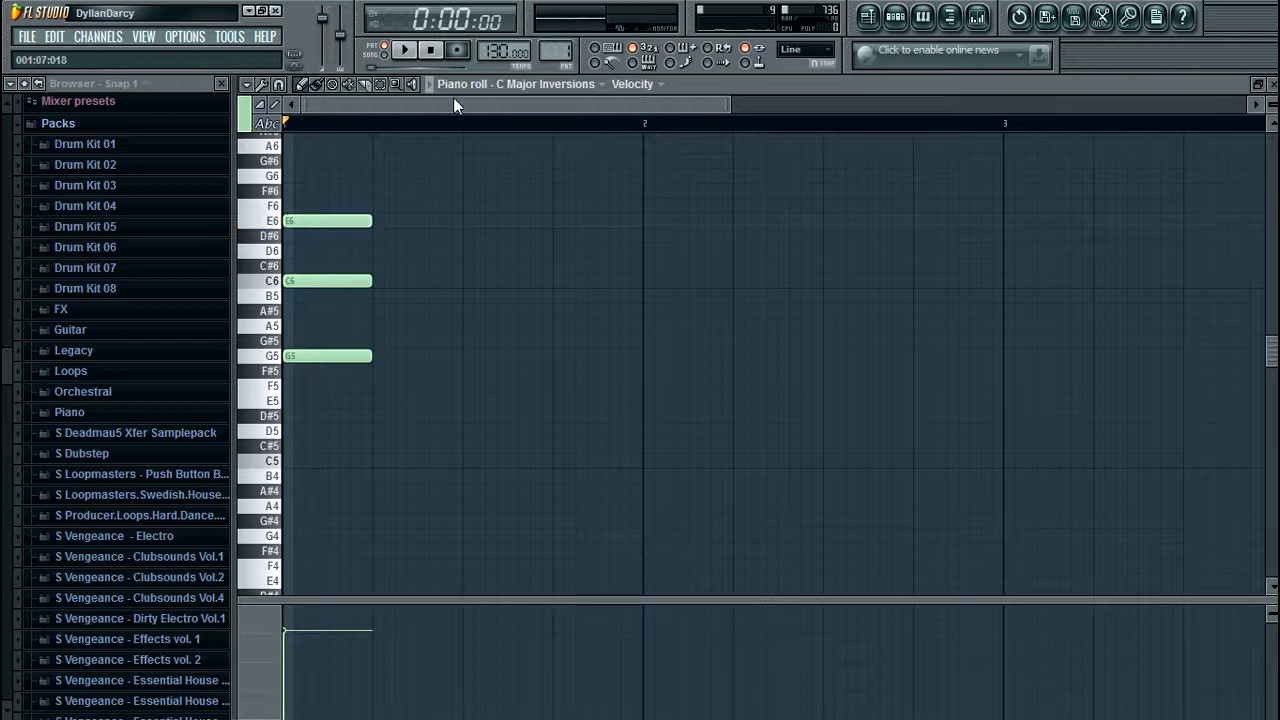
{"action": "left_click", "coordinate": [406, 58]}
{"action": "left_click", "coordinate": [432, 52]}
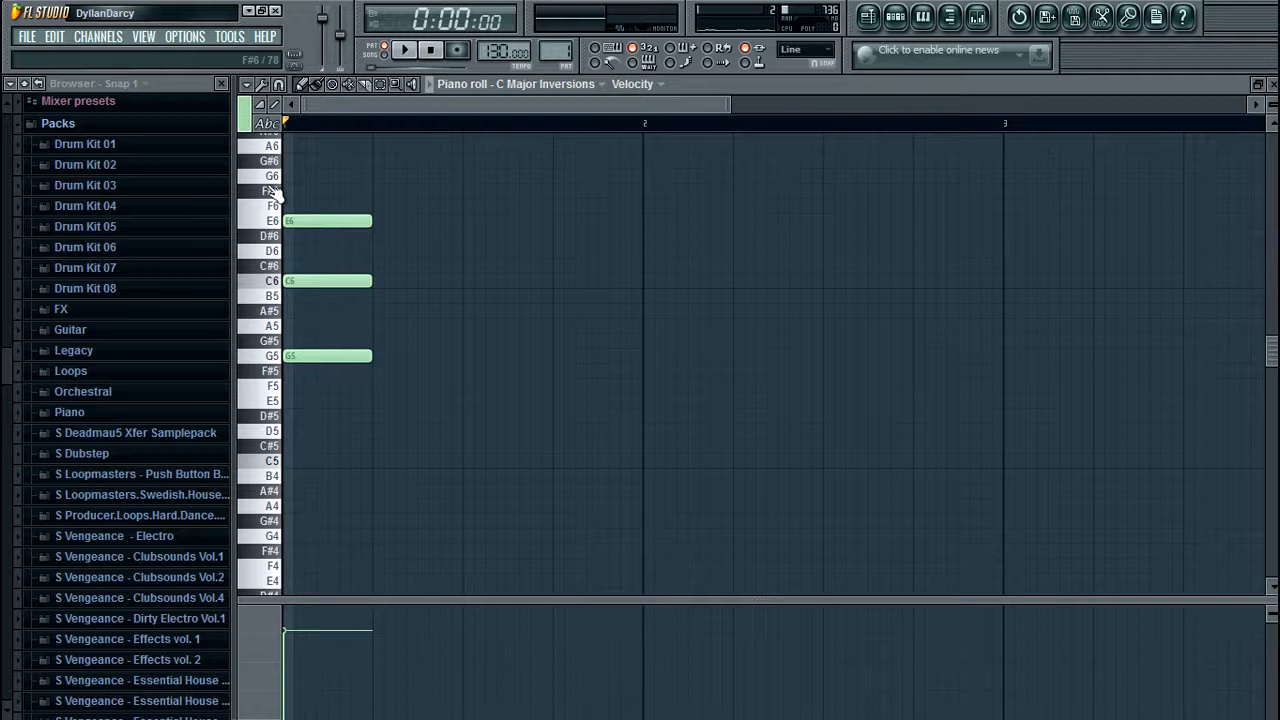
Step: Select the E6 and C6 notes, lower them an octave to E5 and C5, and clear the selection
{"action": "left_click_drag", "start_coordinate": [320, 187], "coordinate": [299, 293]}
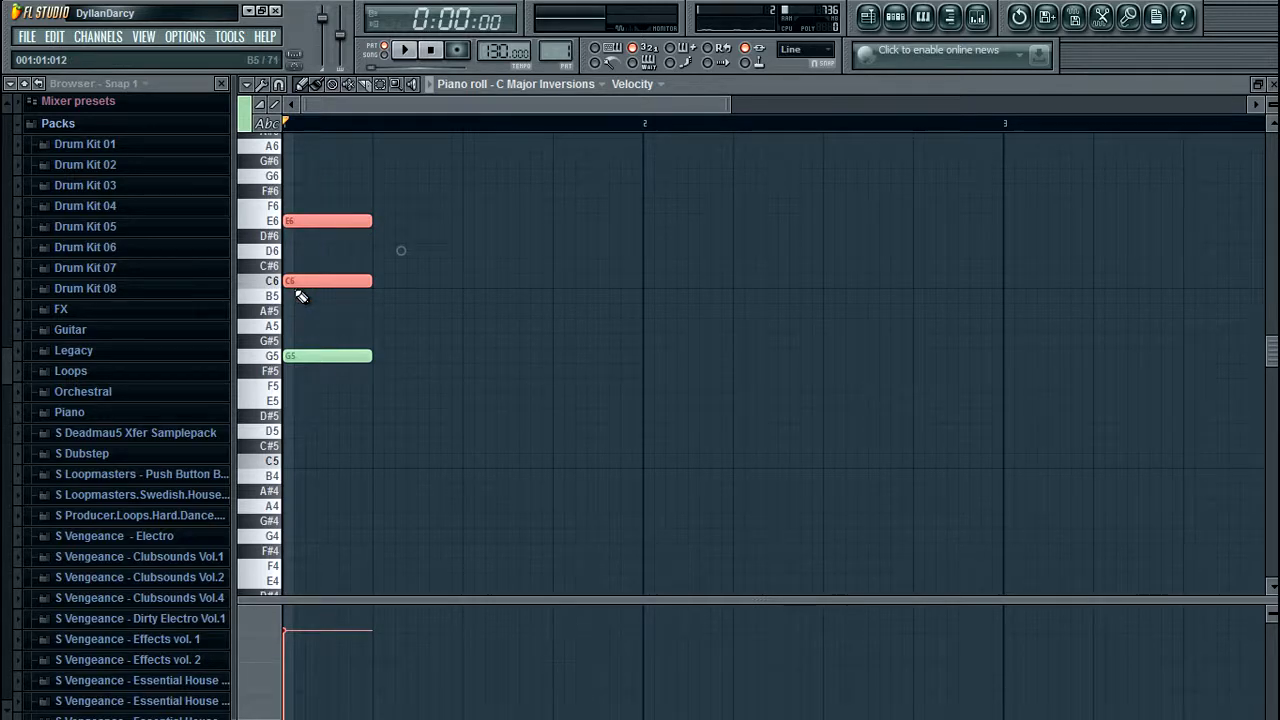
{"action": "key", "text": "ctrl+Down"}
{"action": "scroll", "coordinate": [295, 290], "scroll_direction": "up", "scroll_amount": 1}
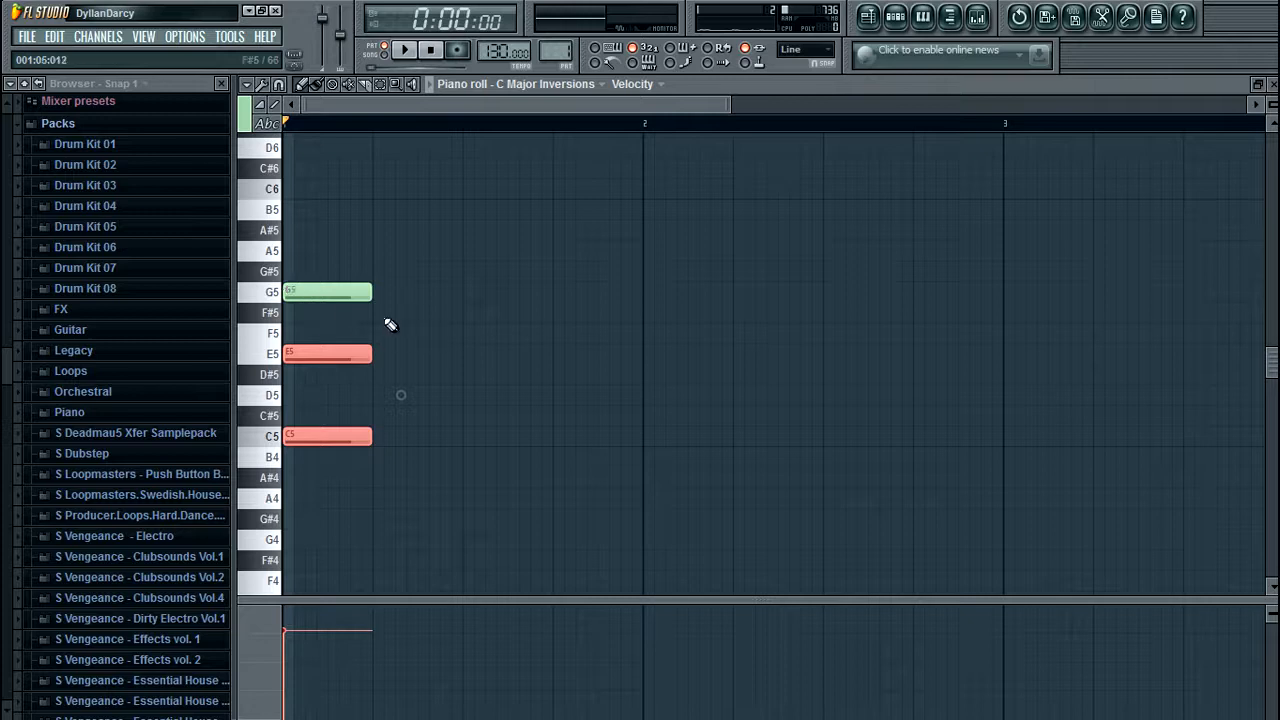
{"action": "left_click", "coordinate": [317, 328]}
{"action": "right_click", "coordinate": [317, 328]}
Step: Lower the G5 note an octave to G4 and play the chord
{"action": "left_click_drag", "start_coordinate": [297, 292], "coordinate": [297, 539]}
{"action": "scroll", "coordinate": [397, 302], "scroll_direction": "down", "scroll_amount": 2}
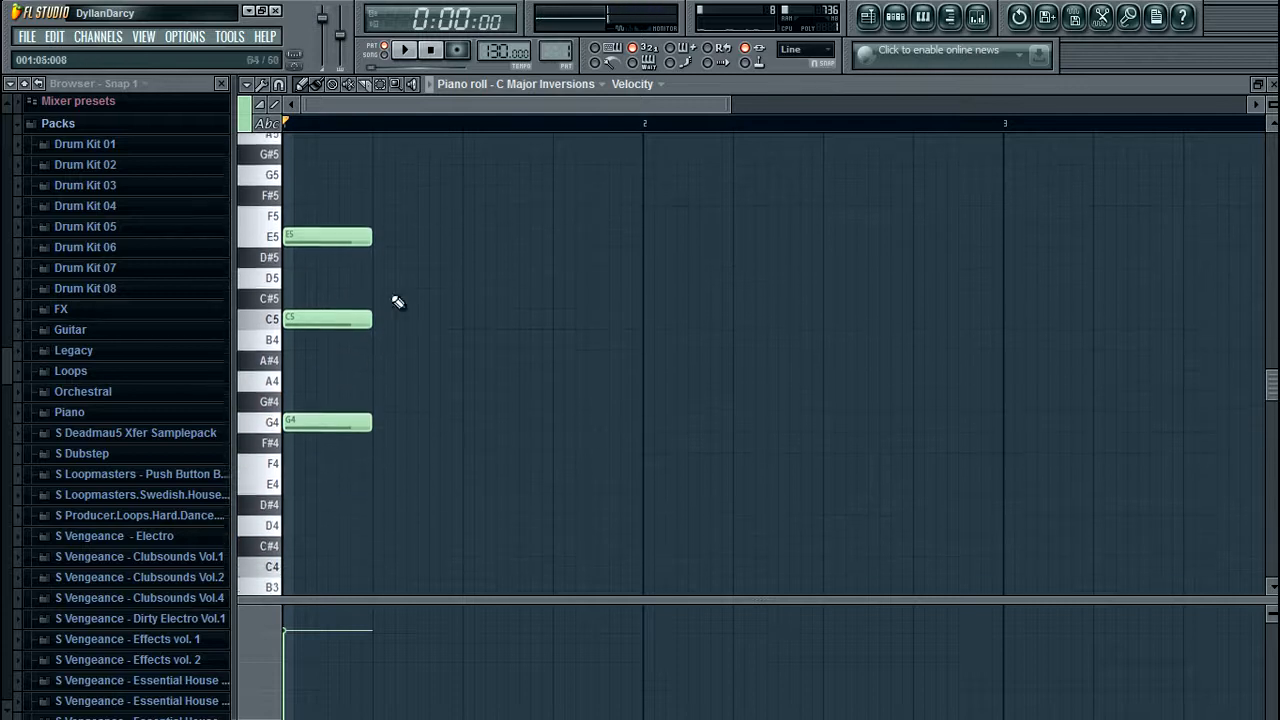
{"action": "left_click", "coordinate": [405, 50]}
{"action": "left_click", "coordinate": [432, 52]}
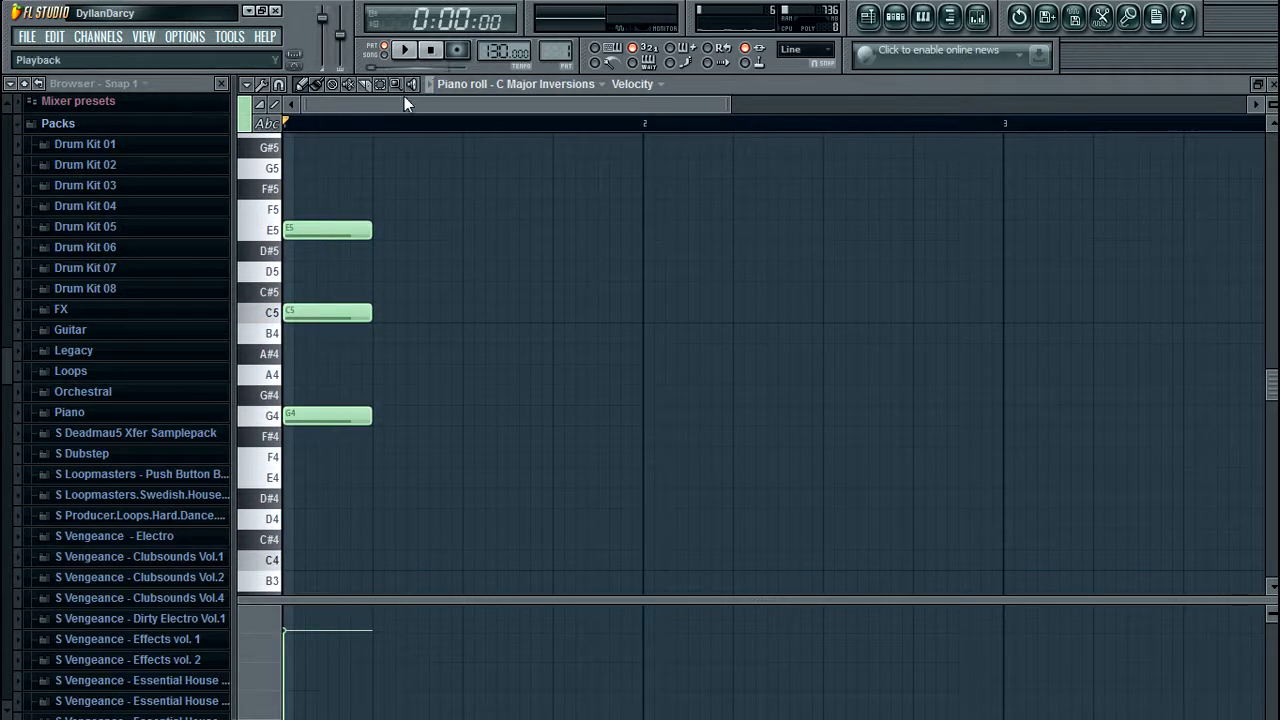
Step: Lower the E5 note an octave to E4 and play the chord
{"action": "left_click_drag", "start_coordinate": [288, 229], "coordinate": [290, 477]}
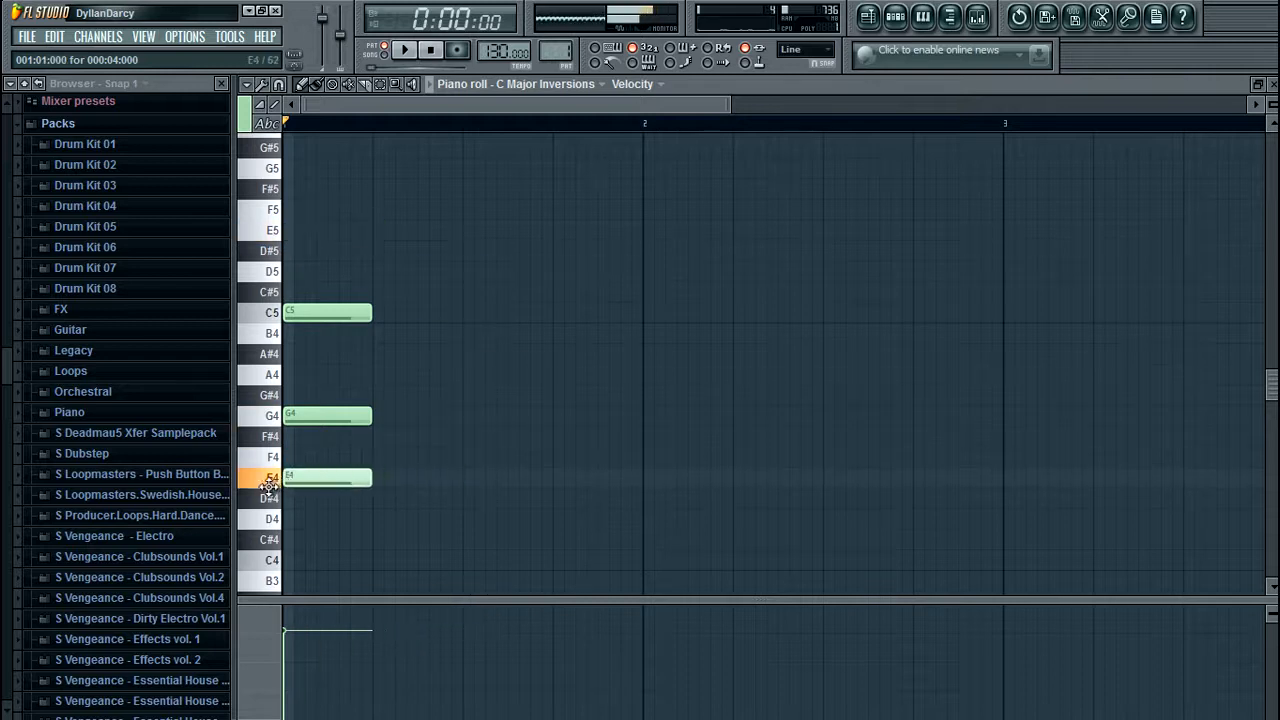
{"action": "left_click", "coordinate": [405, 50]}
{"action": "left_click", "coordinate": [433, 51]}
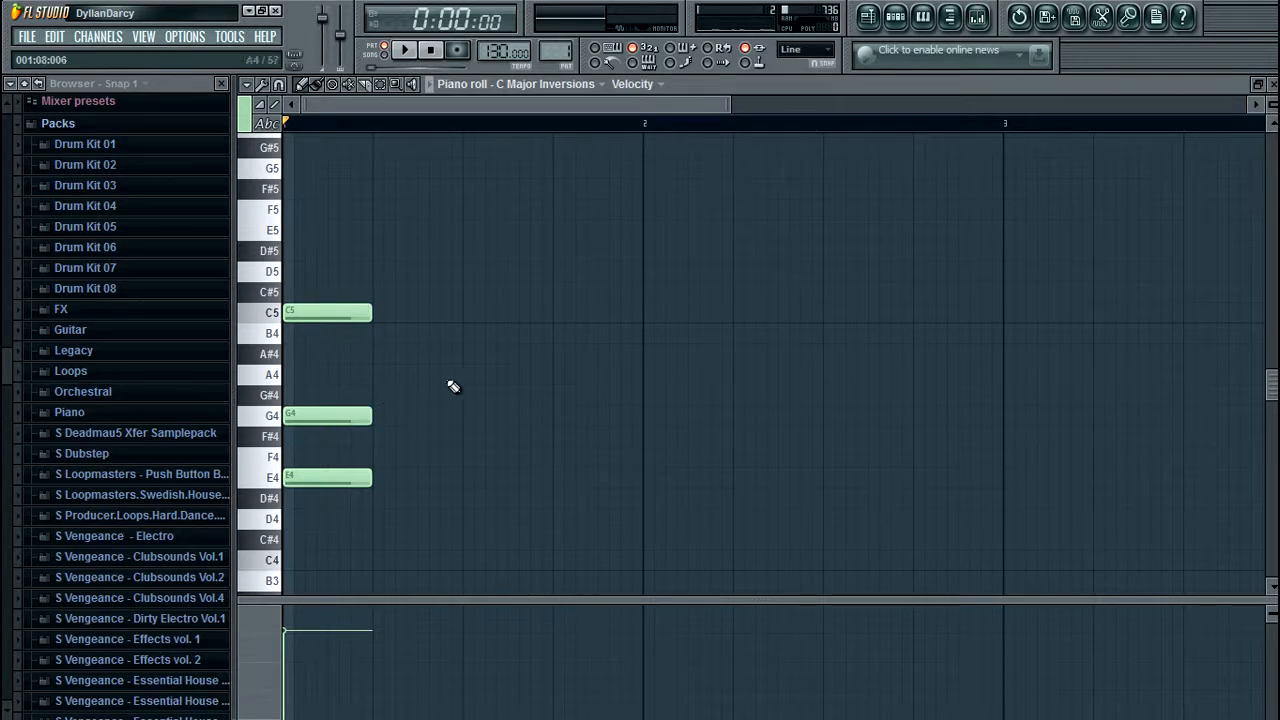
Step: Select the G4 and E4 notes, raise them an octave to G5 and E5, and clear the selection
{"action": "left_click_drag", "start_coordinate": [440, 368], "coordinate": [292, 528]}
{"action": "key", "text": "ctrl+Up"}
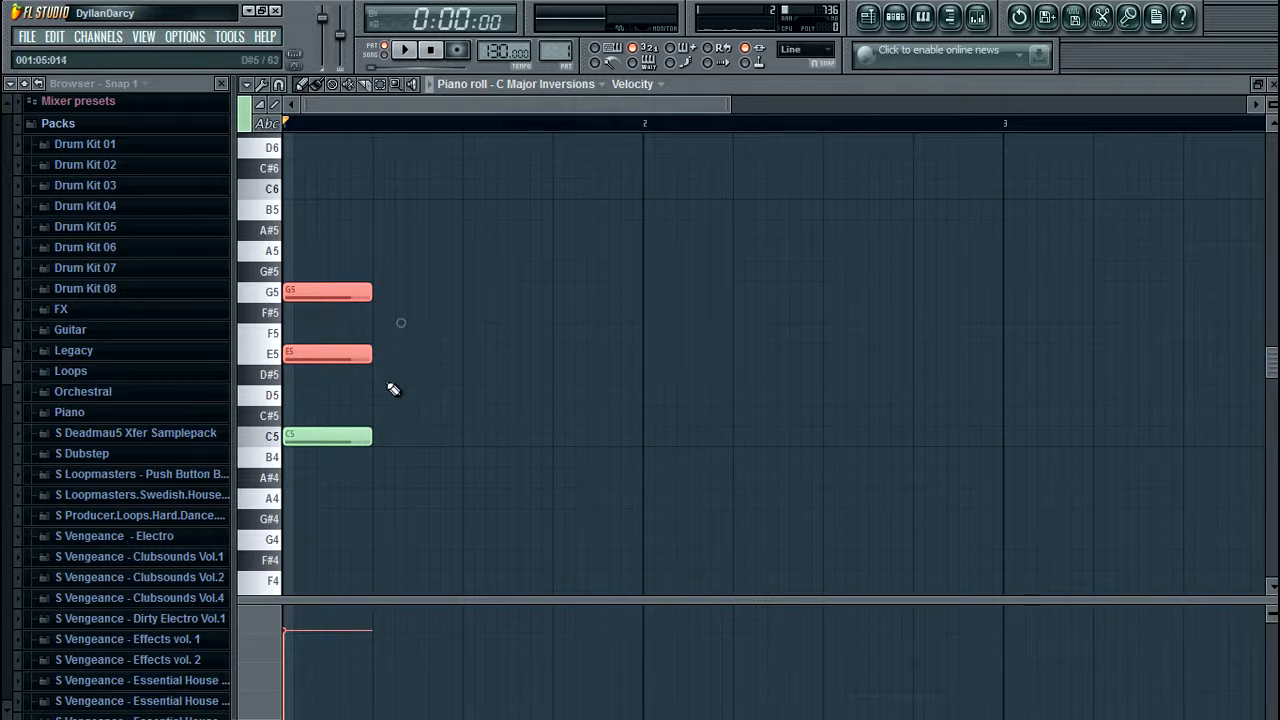
{"action": "left_click", "coordinate": [423, 293]}
{"action": "right_click", "coordinate": [423, 293]}
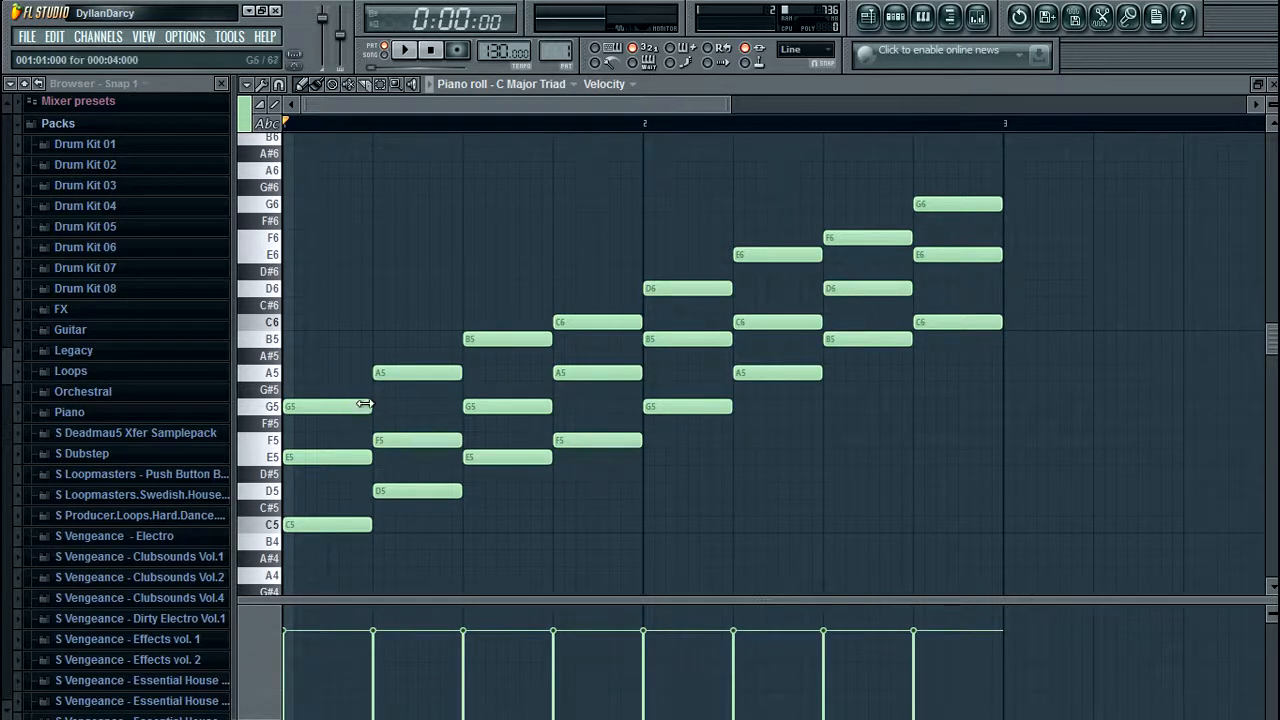
Step: In the C Major Triad pattern, select the first, sixth, fourth and third chords one after another
{"action": "left_click_drag", "start_coordinate": [349, 374], "coordinate": [357, 597]}
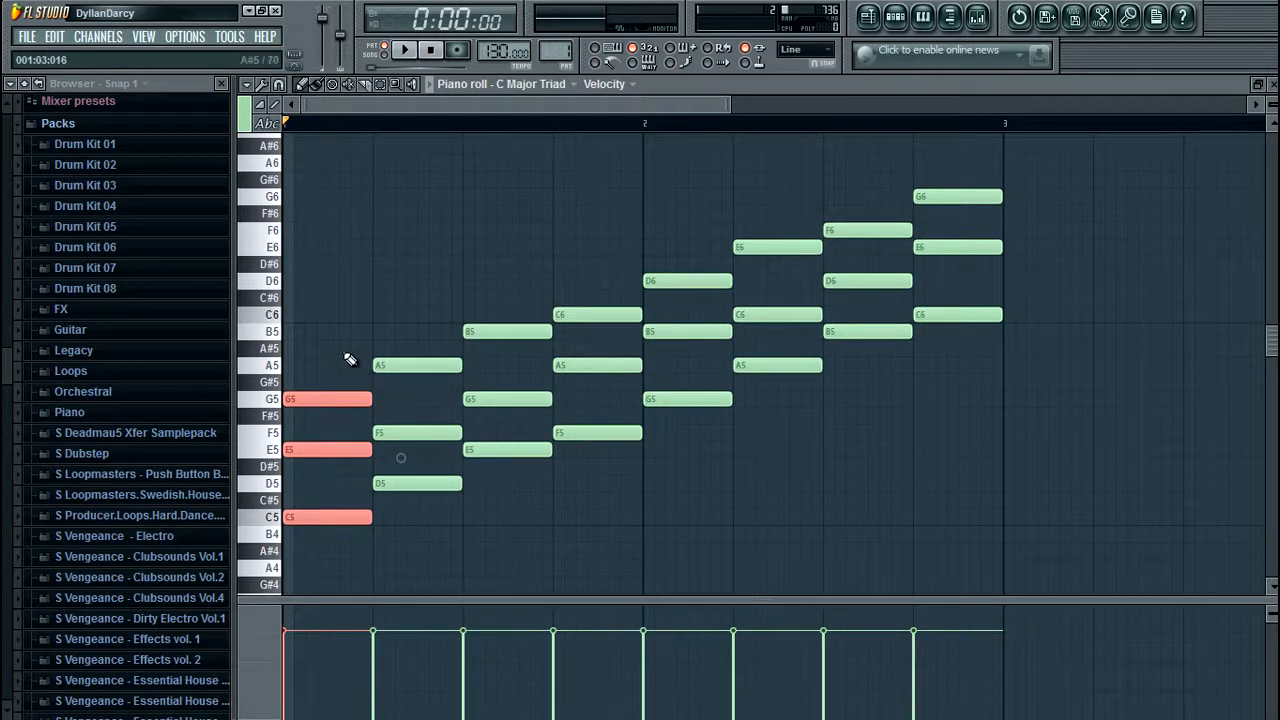
{"action": "left_click_drag", "start_coordinate": [764, 192], "coordinate": [777, 423]}
{"action": "left_click_drag", "start_coordinate": [598, 245], "coordinate": [628, 525]}
{"action": "left_click_drag", "start_coordinate": [500, 287], "coordinate": [511, 525]}
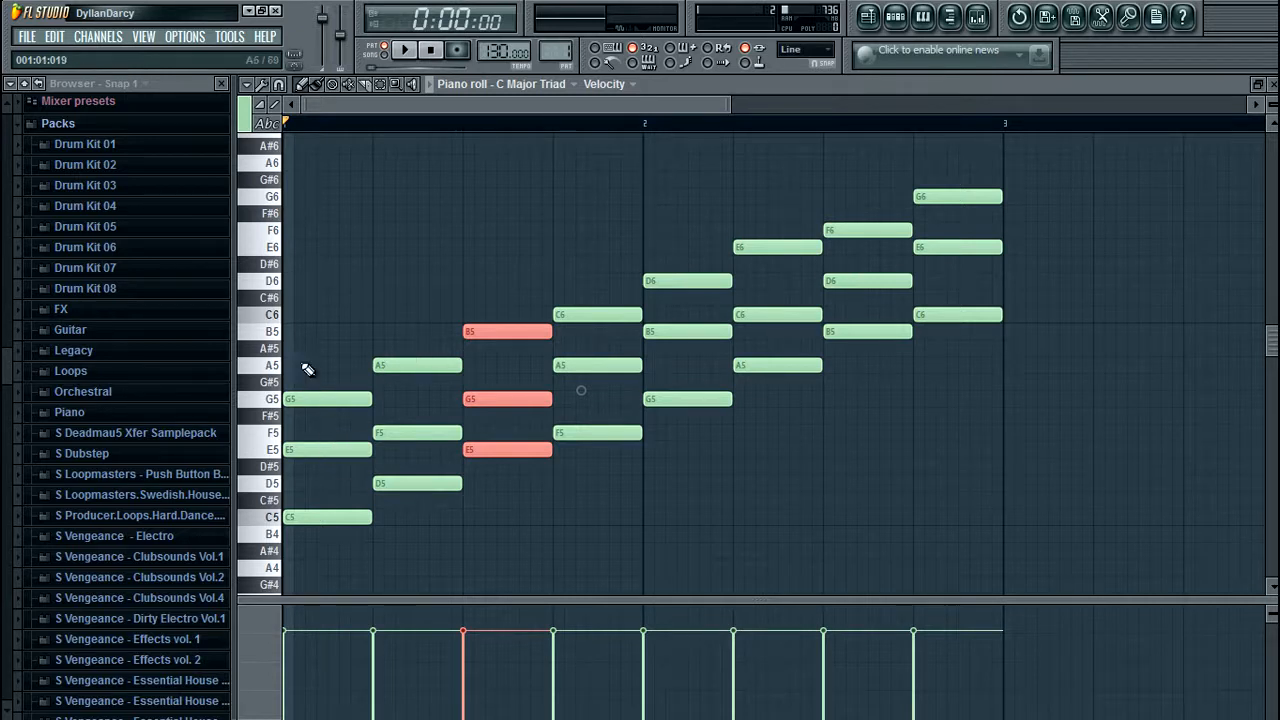
Step: Walk through a second progression by selecting the first, fourth and third chords in turn, ending on the fourth again
{"action": "left_click_drag", "start_coordinate": [315, 358], "coordinate": [318, 560]}
{"action": "left_click_drag", "start_coordinate": [582, 296], "coordinate": [574, 458]}
{"action": "left_click_drag", "start_coordinate": [504, 241], "coordinate": [505, 516]}
{"action": "left_click_drag", "start_coordinate": [577, 258], "coordinate": [602, 440]}
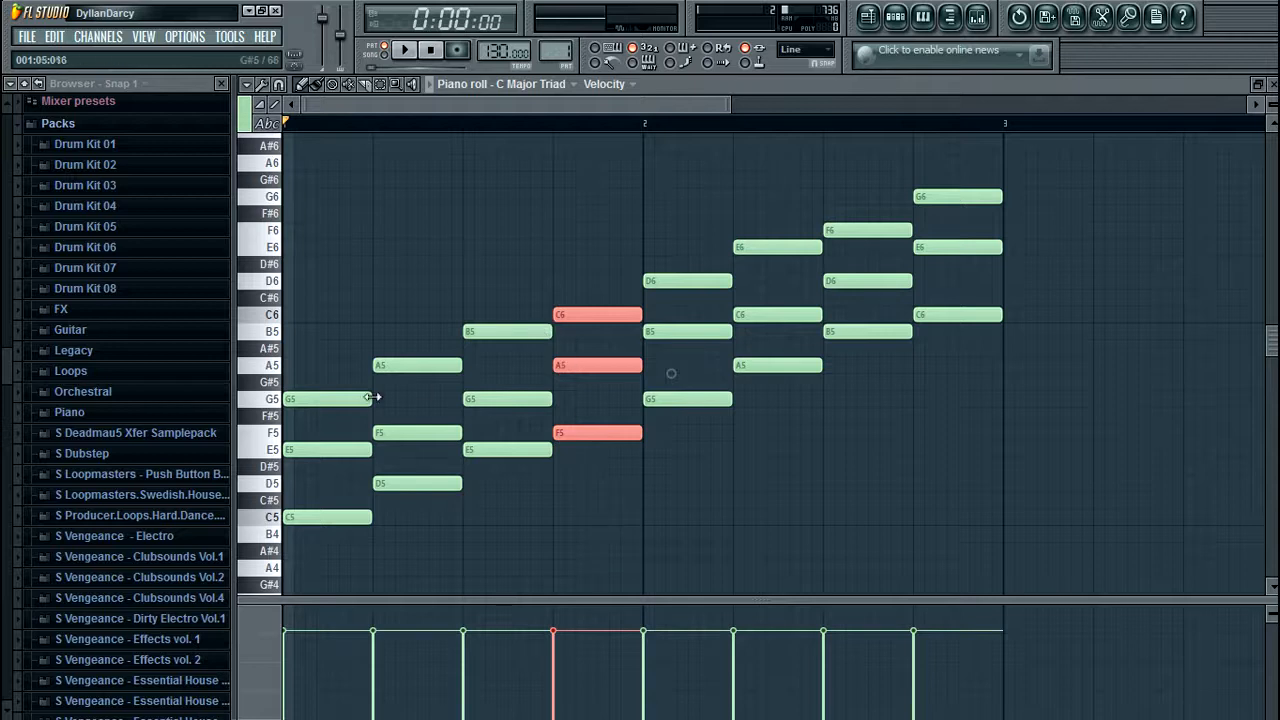
Step: Lower the fourth chord's A5 and C6 notes an octave to A4 and C5, and select the first, fourth and third chords in turn
{"action": "left_click_drag", "start_coordinate": [600, 240], "coordinate": [608, 365]}
{"action": "key", "text": "ctrl+Down"}
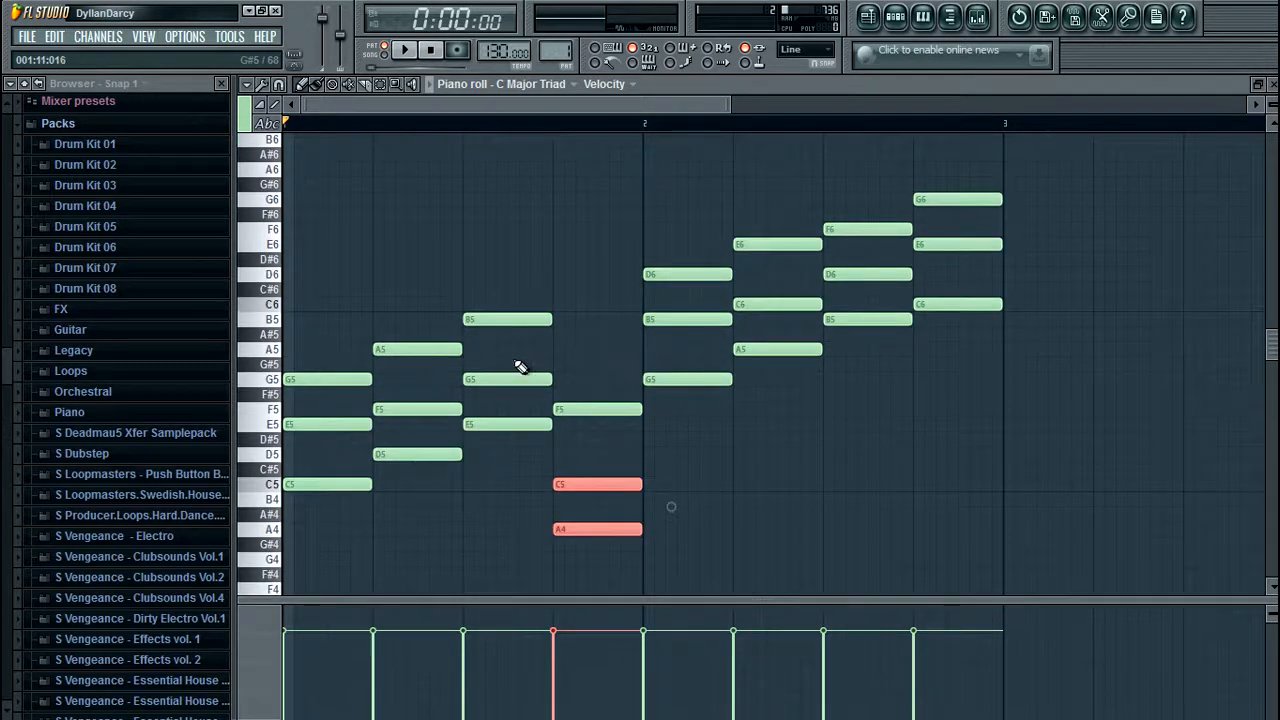
{"action": "left_click_drag", "start_coordinate": [329, 352], "coordinate": [360, 505]}
{"action": "left_click_drag", "start_coordinate": [592, 344], "coordinate": [594, 552]}
{"action": "left_click_drag", "start_coordinate": [502, 224], "coordinate": [515, 533]}
Step: Select the fourth chord's A4 and C5 notes and raise them an octave to A5 and C6
{"action": "left_click_drag", "start_coordinate": [615, 464], "coordinate": [593, 563]}
{"action": "key", "text": "ctrl+Up"}
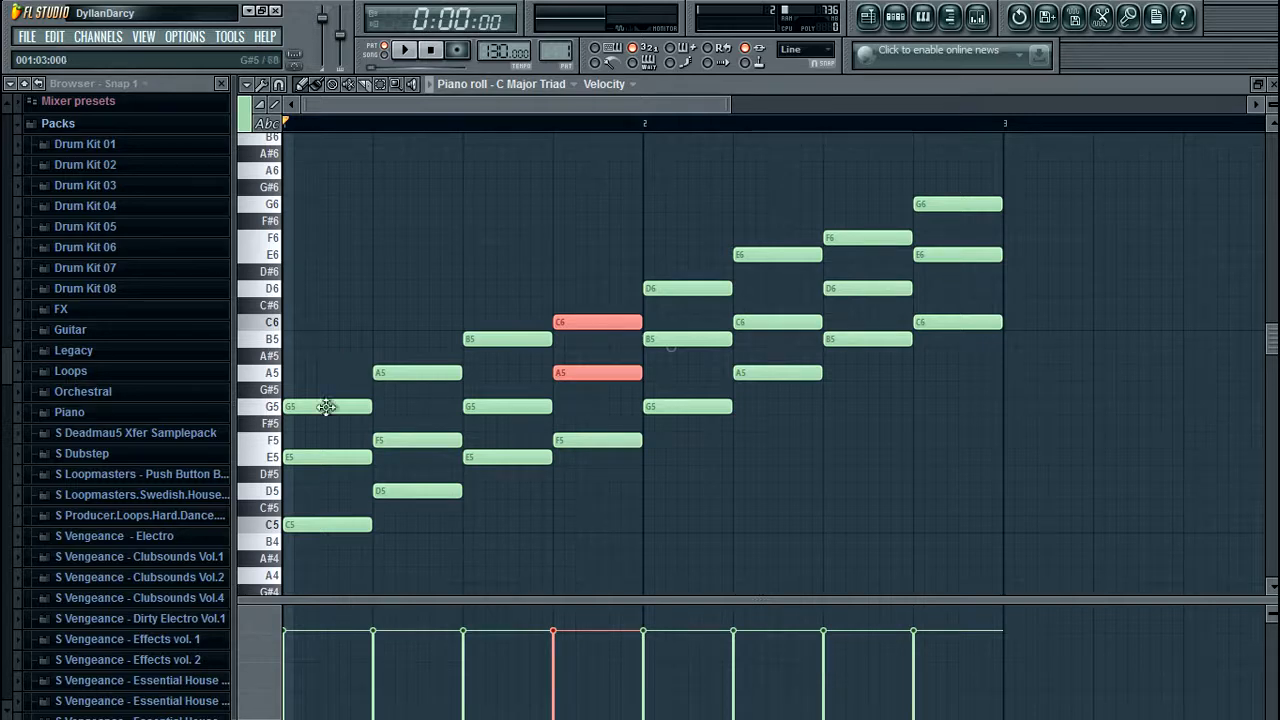
Step: Select the first, fourth and sixth chords of the C Major Triad pattern one after another
{"action": "scroll", "coordinate": [325, 354], "scroll_direction": "down", "scroll_amount": 1}
{"action": "left_click_drag", "start_coordinate": [320, 281], "coordinate": [304, 553]}
{"action": "left_click_drag", "start_coordinate": [606, 231], "coordinate": [618, 502]}
{"action": "left_click_drag", "start_coordinate": [770, 186], "coordinate": [786, 434]}
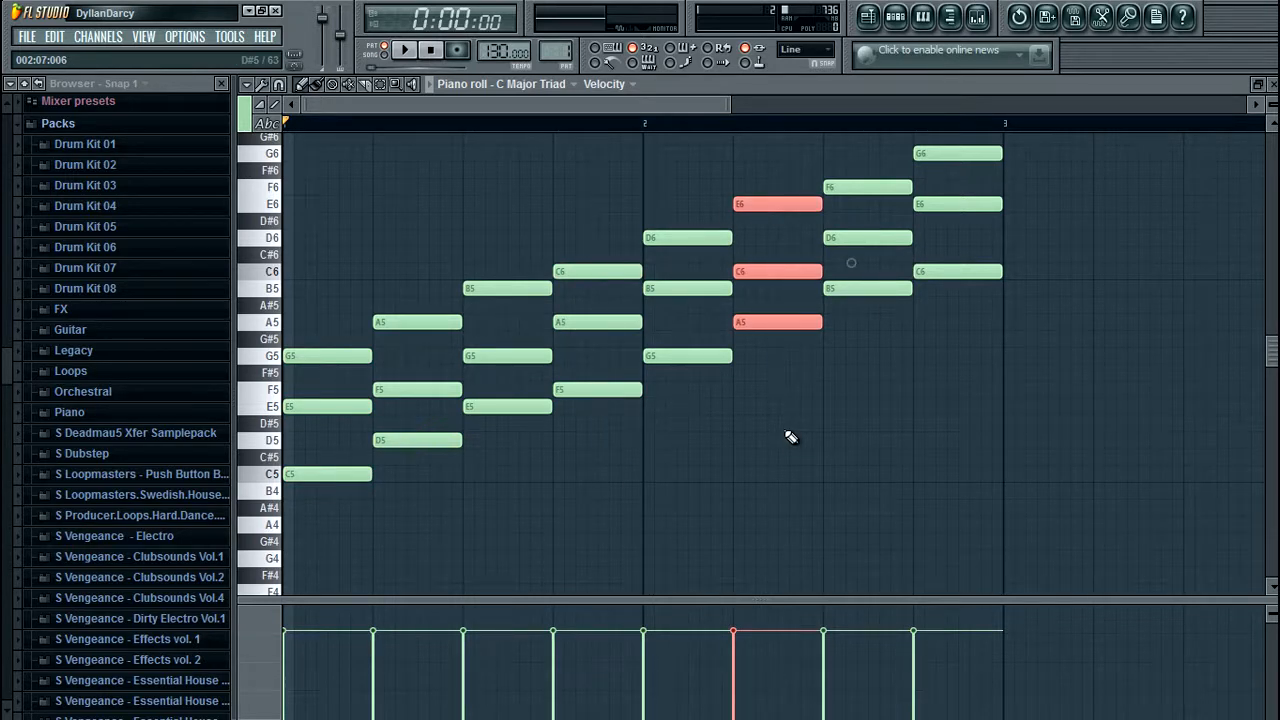